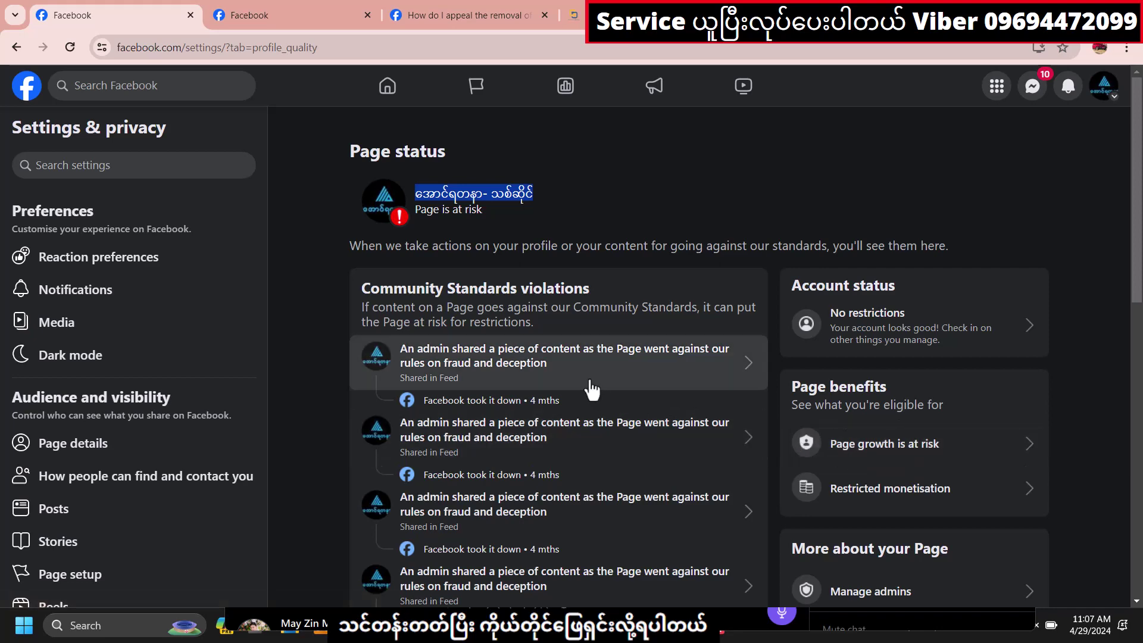
- Examine the Page's Community Standards violations in Page status and look over the open Help Centre article and contact form
{"action": "scroll", "coordinate": [588, 388], "scroll_direction": "down", "scroll_amount": 3}
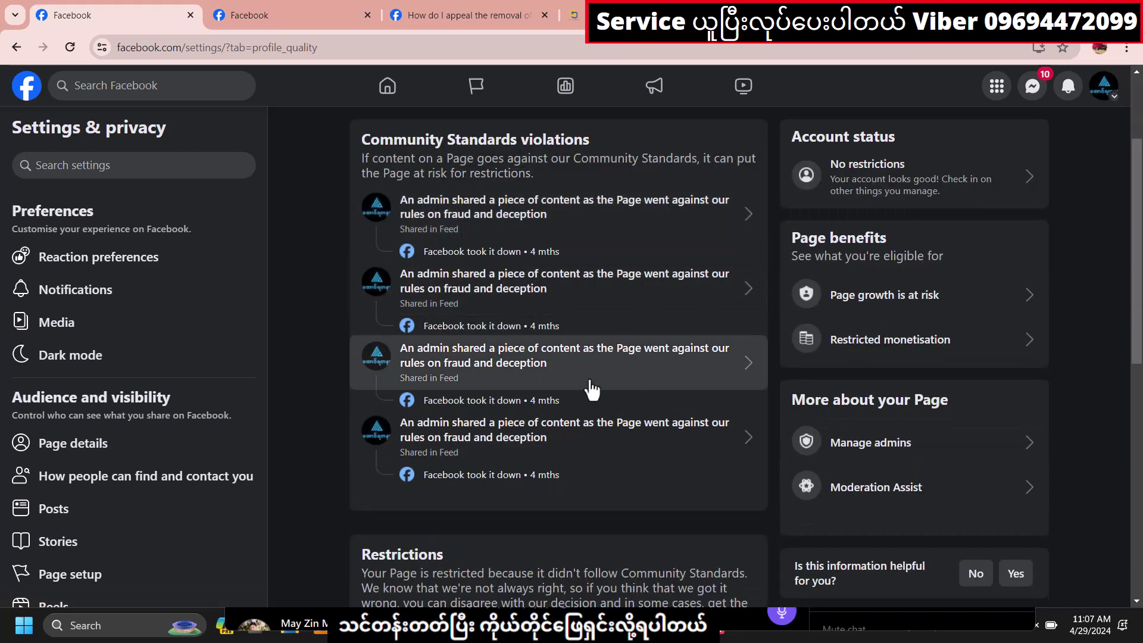
{"action": "scroll", "coordinate": [538, 360], "scroll_direction": "up", "scroll_amount": 3}
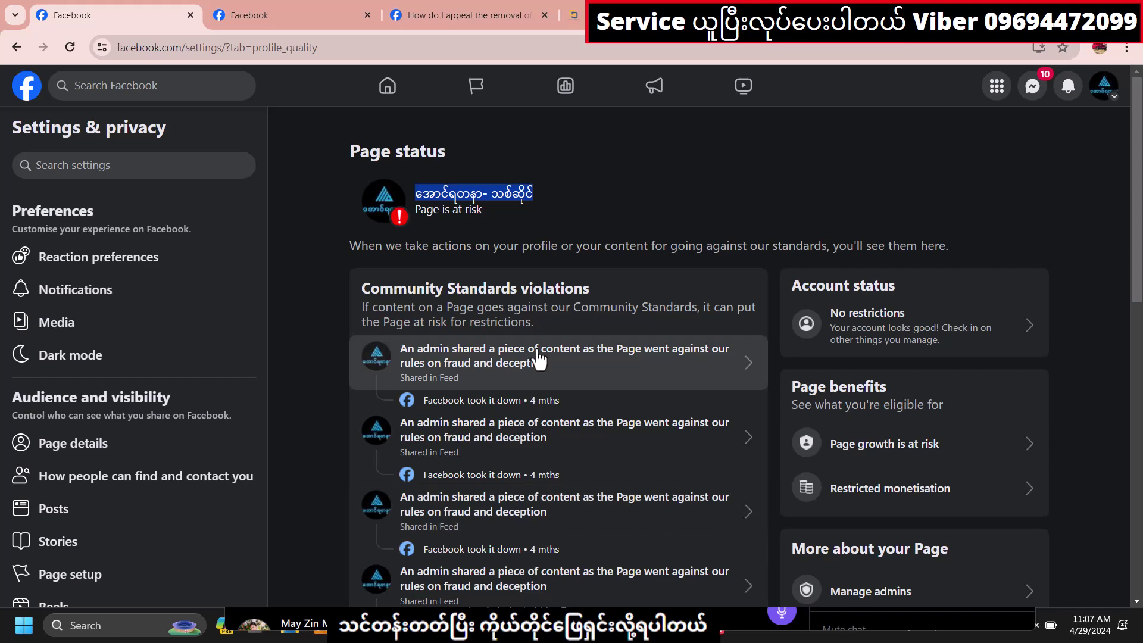
{"action": "scroll", "coordinate": [540, 359], "scroll_direction": "down", "scroll_amount": 1}
{"action": "scroll", "coordinate": [534, 369], "scroll_direction": "up", "scroll_amount": 1}
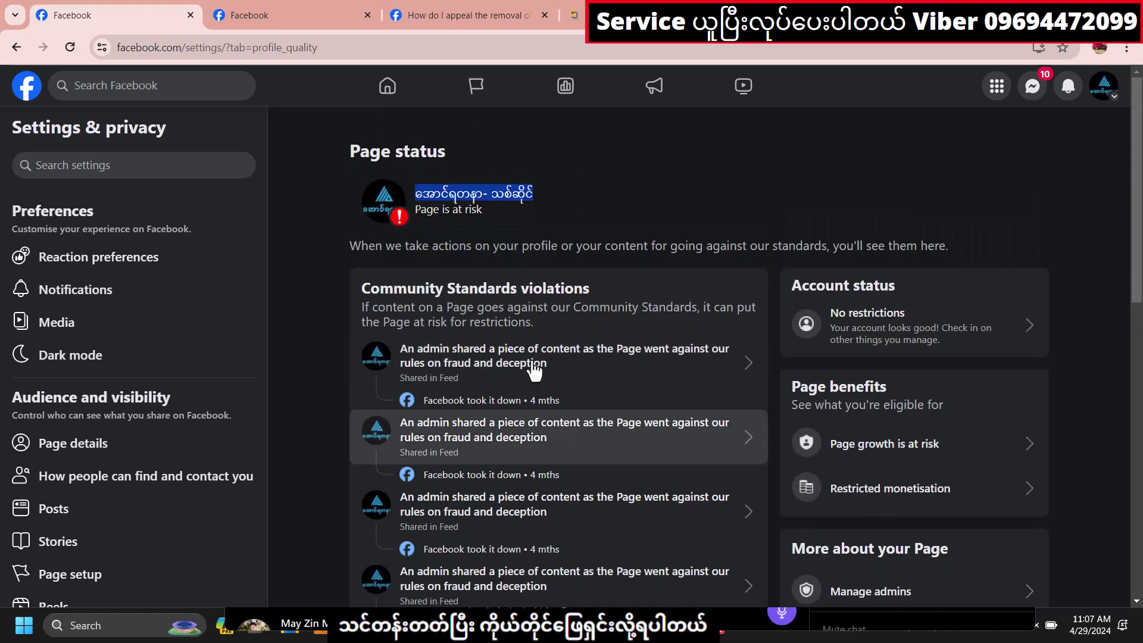
{"action": "left_click", "coordinate": [491, 16]}
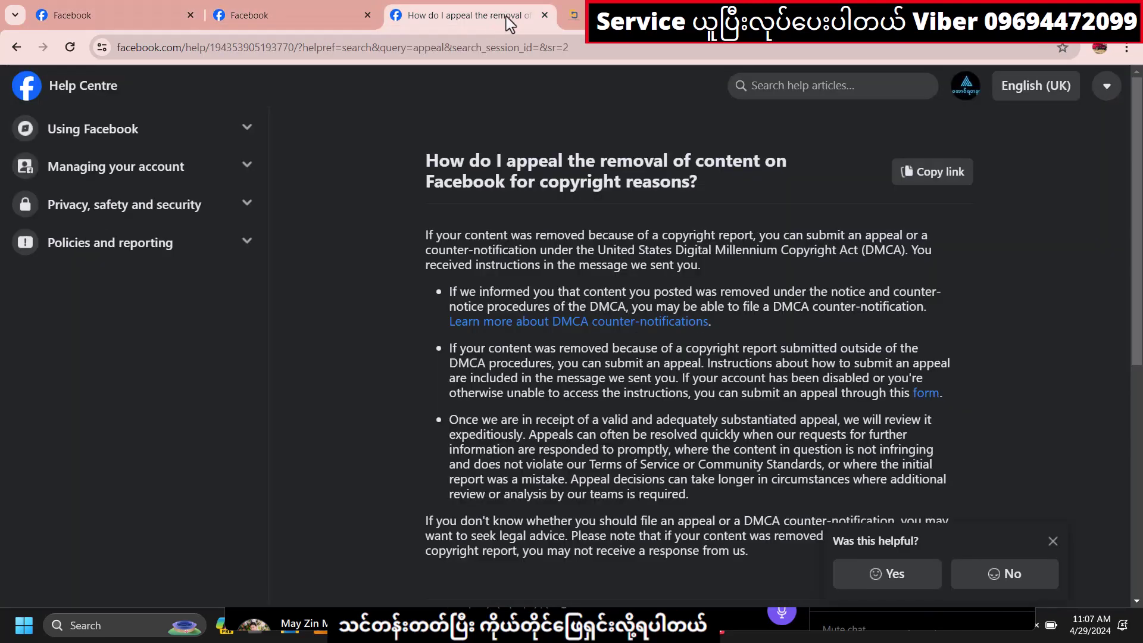
{"action": "left_click", "coordinate": [573, 15]}
{"action": "left_click", "coordinate": [252, 8]}
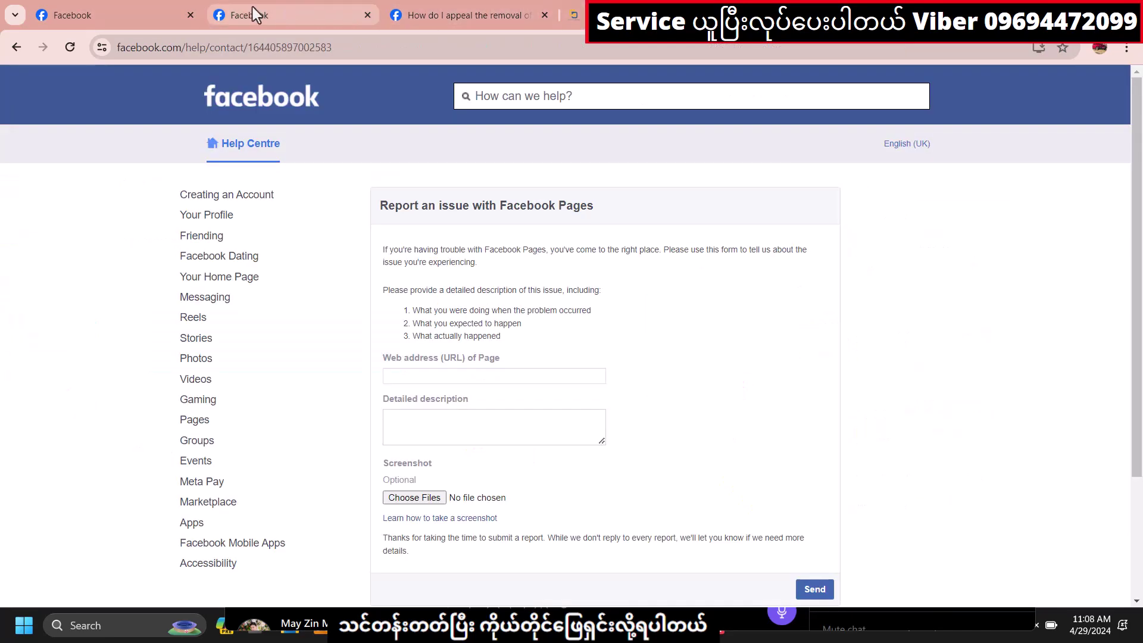
{"action": "left_click", "coordinate": [134, 14]}
{"action": "scroll", "coordinate": [540, 281], "scroll_direction": "down", "scroll_amount": 1}
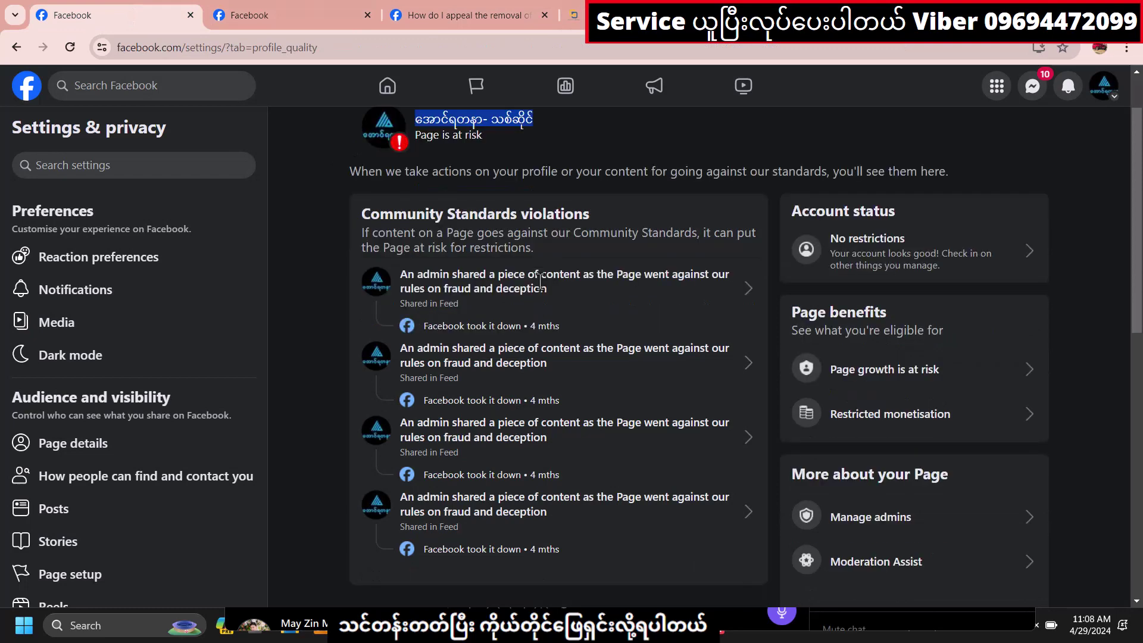
{"action": "scroll", "coordinate": [571, 329], "scroll_direction": "up", "scroll_amount": 1}
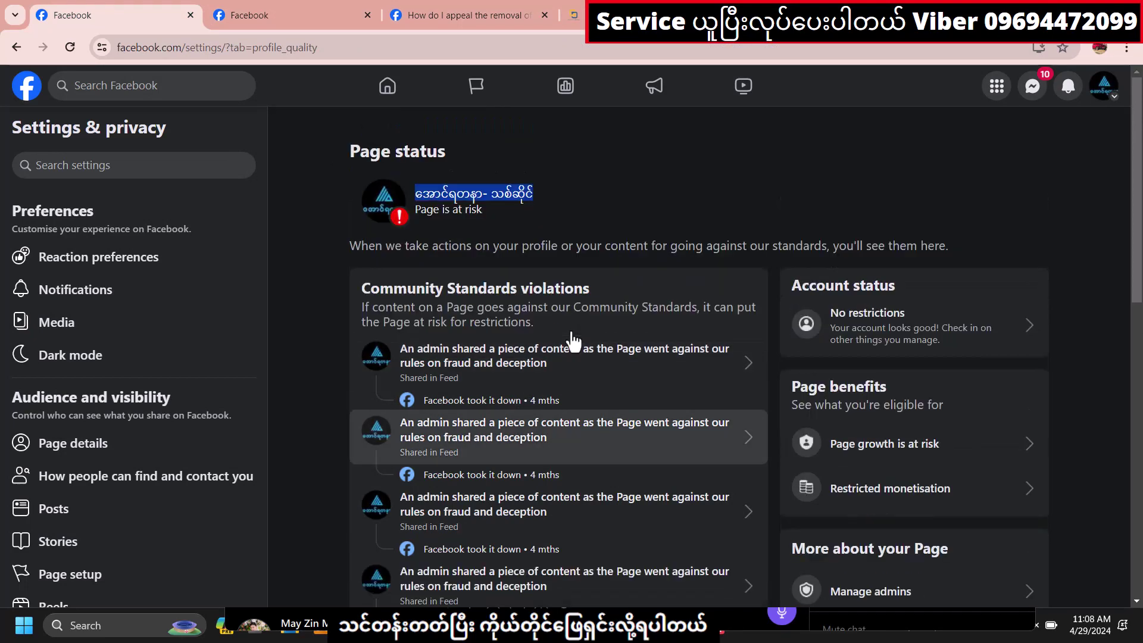
- Open the copyright appeal form linked in the Help Centre article and select "I understand and wish to continue"
{"action": "left_click", "coordinate": [473, 17]}
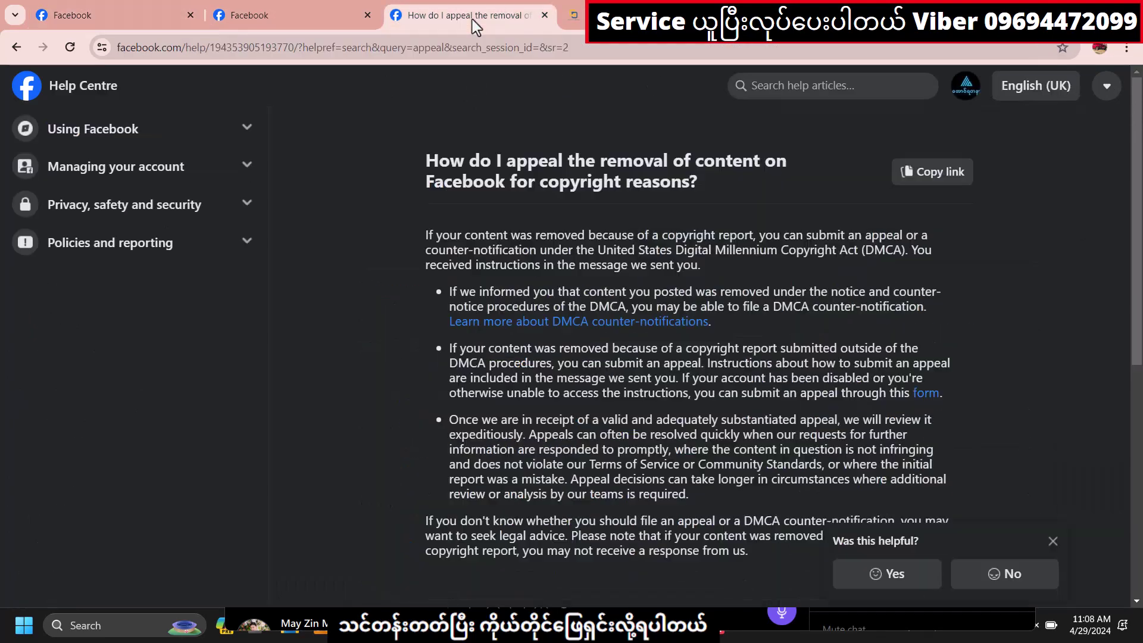
{"action": "left_click", "coordinate": [926, 395]}
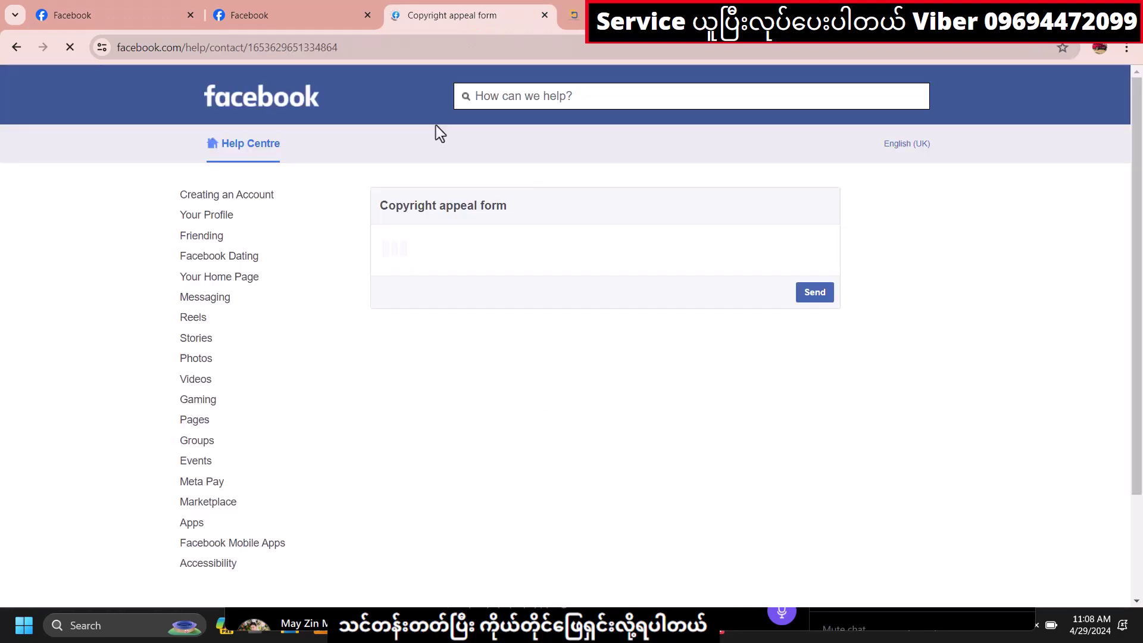
{"action": "left_click", "coordinate": [130, 4]}
{"action": "scroll", "coordinate": [357, 298], "scroll_direction": "down", "scroll_amount": 1}
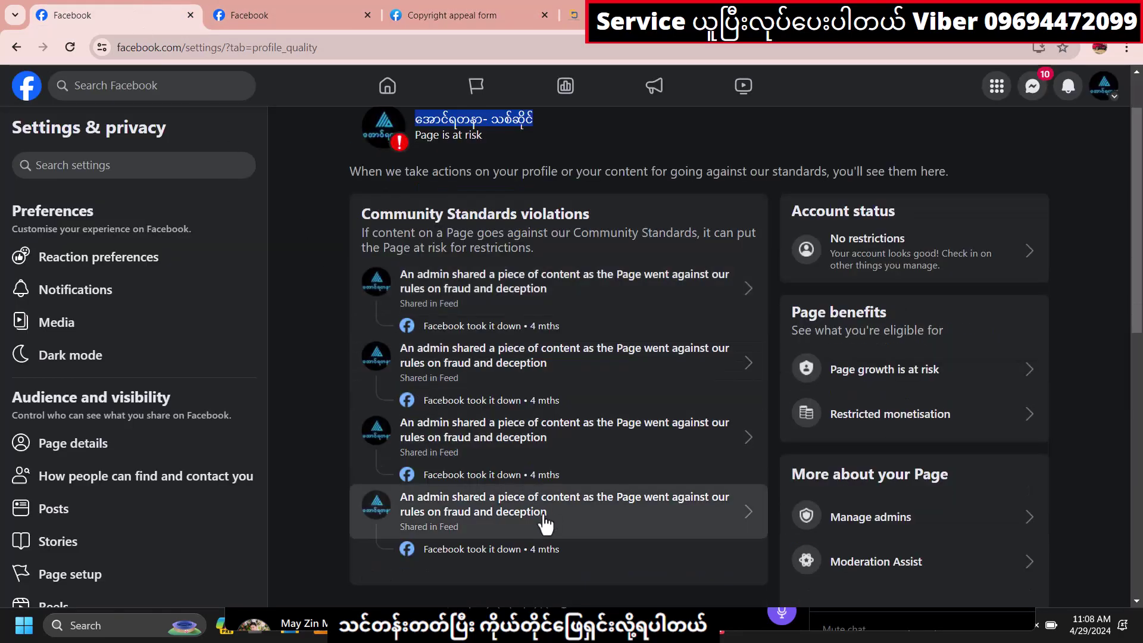
{"action": "left_click", "coordinate": [455, 15]}
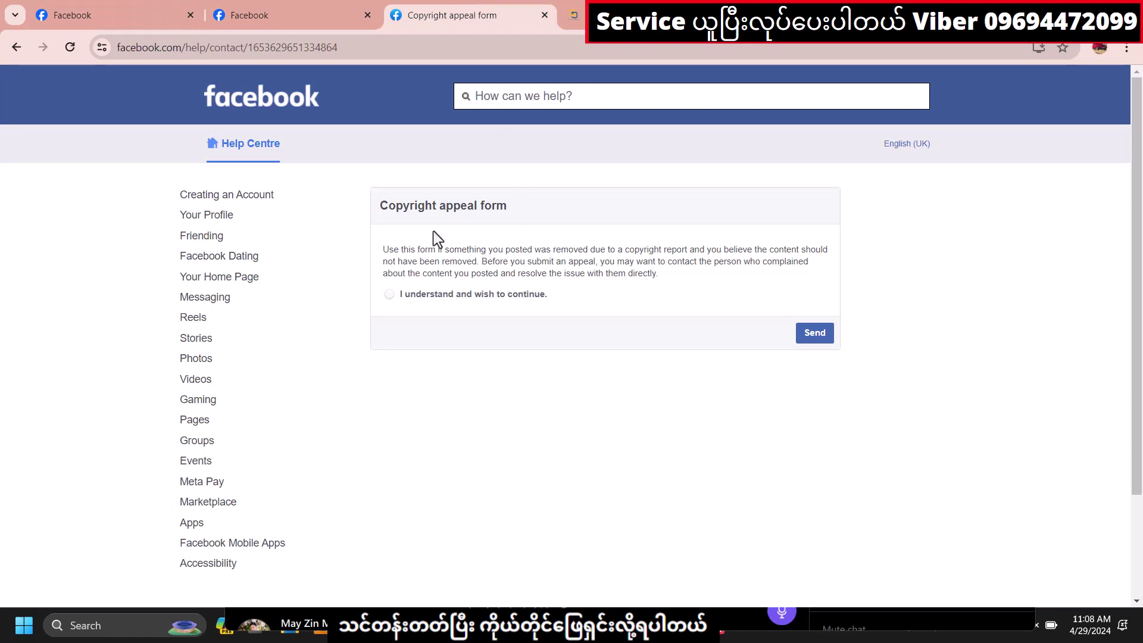
{"action": "left_click", "coordinate": [390, 295]}
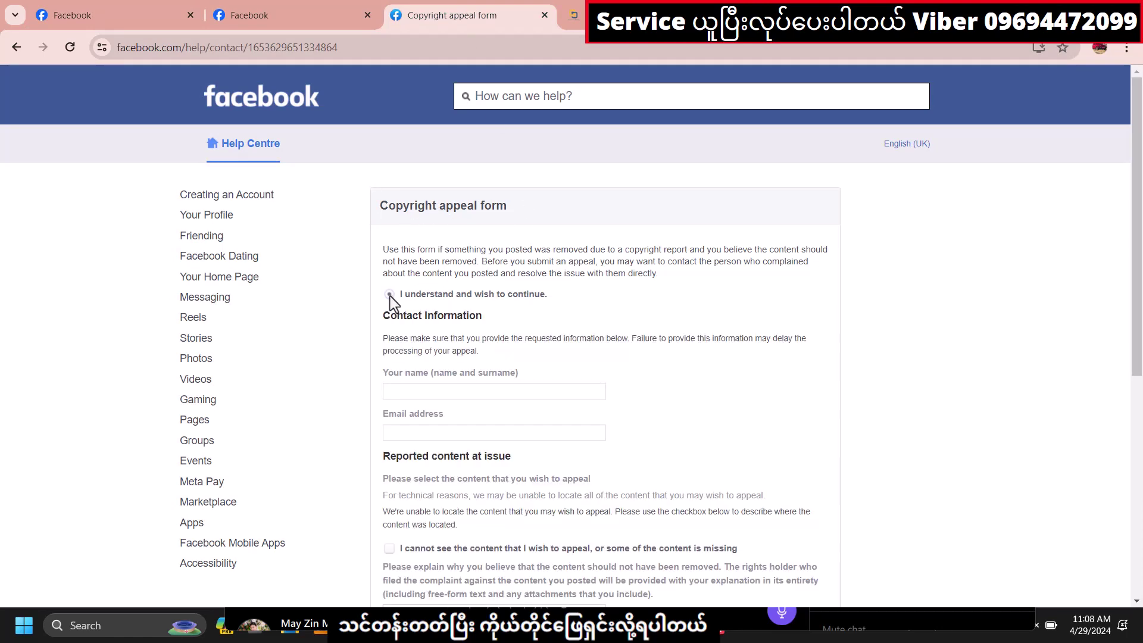
- Copy the Page's name from its profile and paste it into the appeal form's name field
{"action": "left_click", "coordinate": [442, 392]}
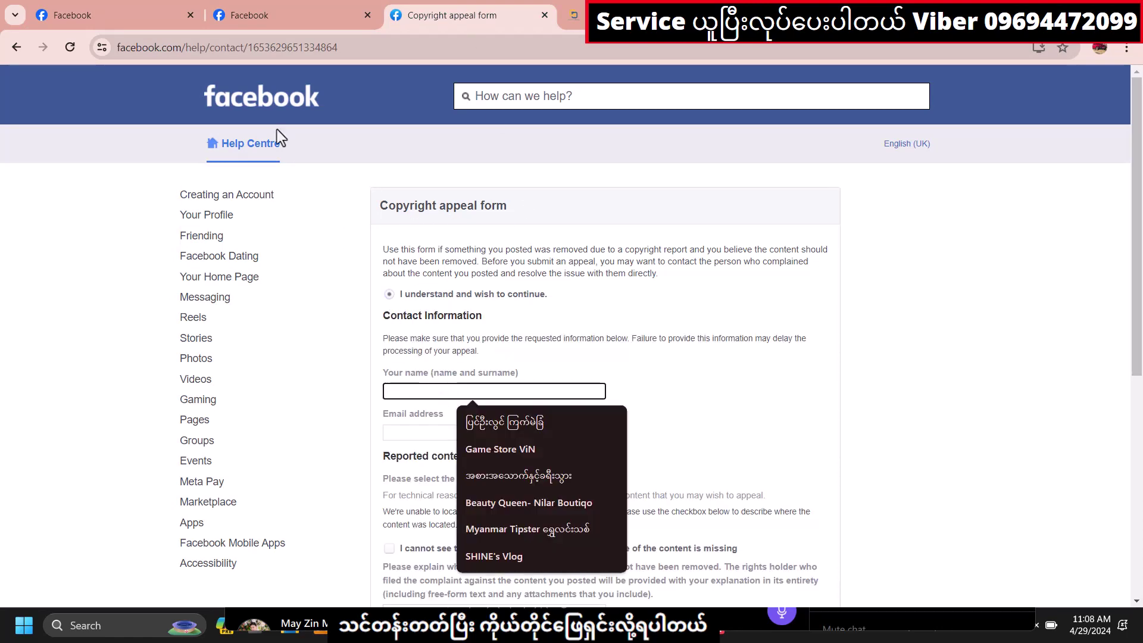
{"action": "left_click", "coordinate": [269, 16]}
{"action": "scroll", "coordinate": [765, 312], "scroll_direction": "up", "scroll_amount": 15}
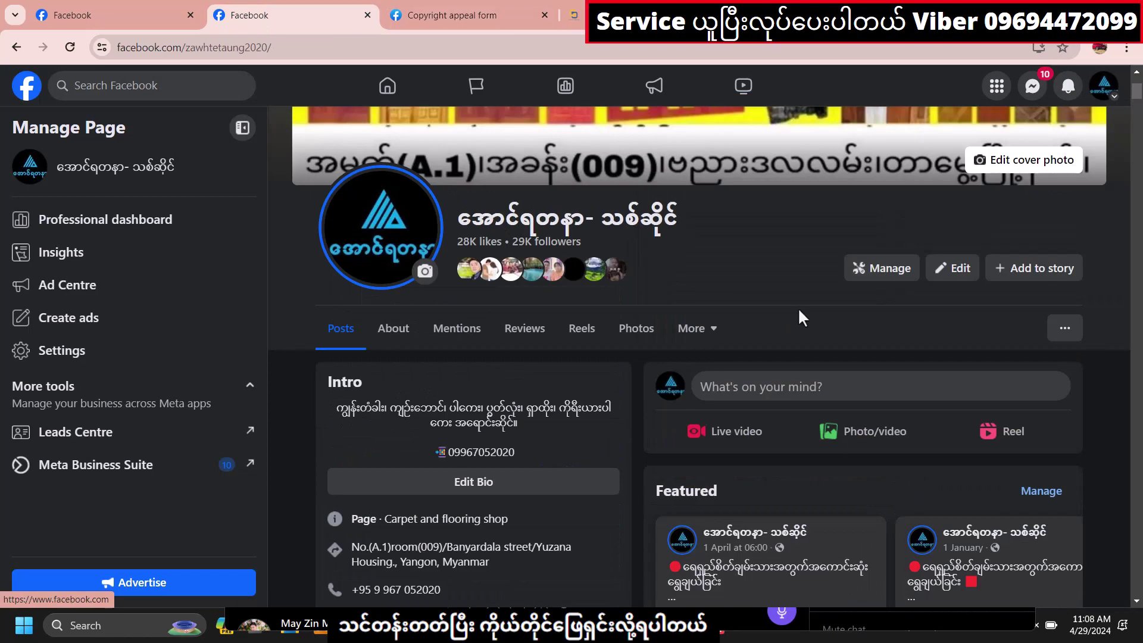
{"action": "left_click_drag", "start_coordinate": [457, 217], "coordinate": [677, 217]}
{"action": "right_click", "coordinate": [646, 219]}
{"action": "left_click", "coordinate": [669, 231]}
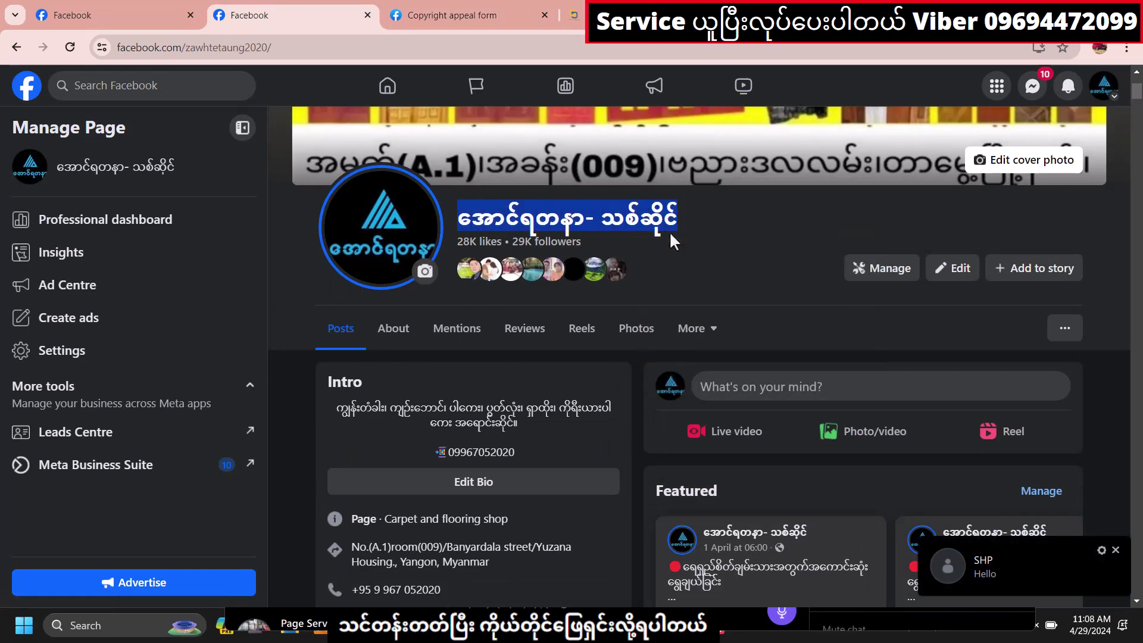
{"action": "left_click", "coordinate": [429, 18]}
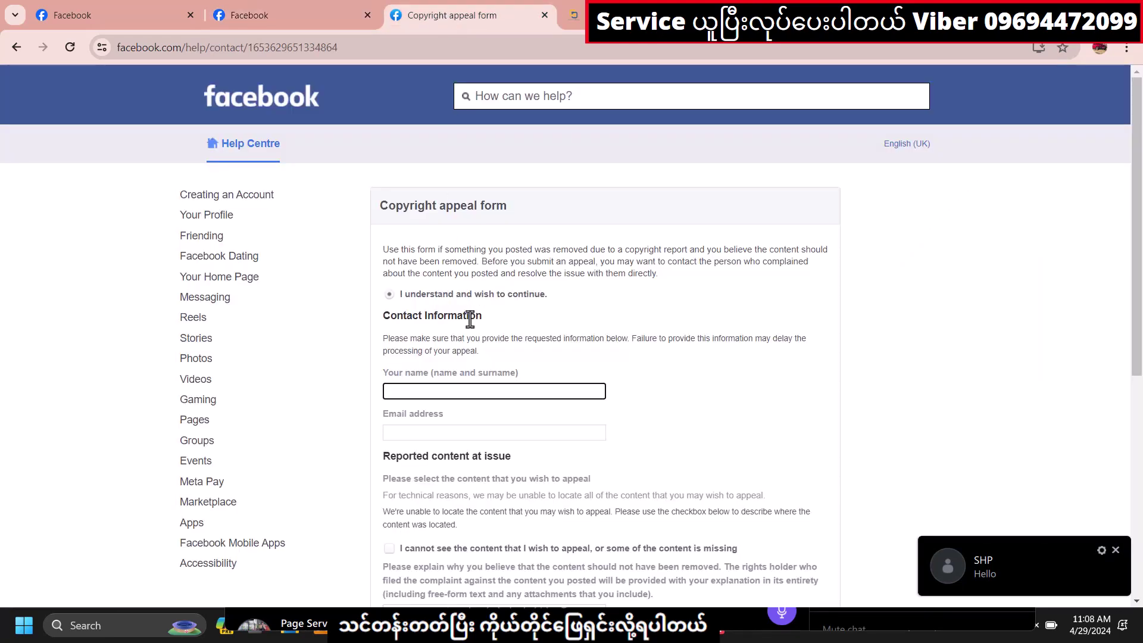
{"action": "right_click", "coordinate": [423, 390]}
{"action": "left_click", "coordinate": [459, 222]}
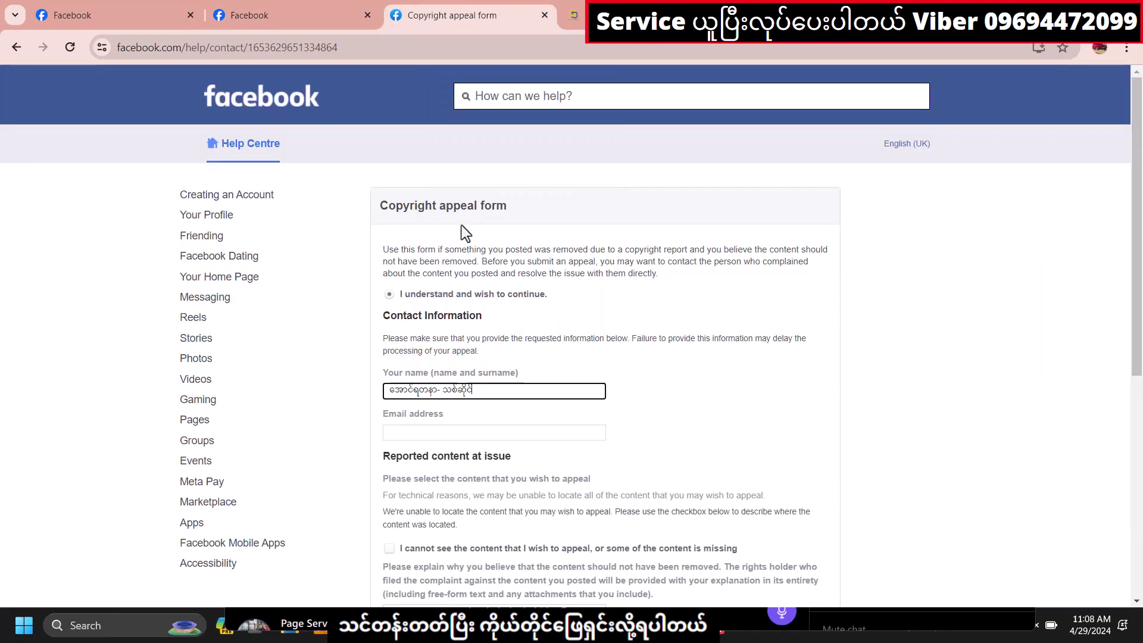
- Open Gmail for the contact email address and paste that address into the appeal form's email field
{"action": "scroll", "coordinate": [495, 404], "scroll_direction": "down", "scroll_amount": 1}
{"action": "left_click", "coordinate": [431, 358]}
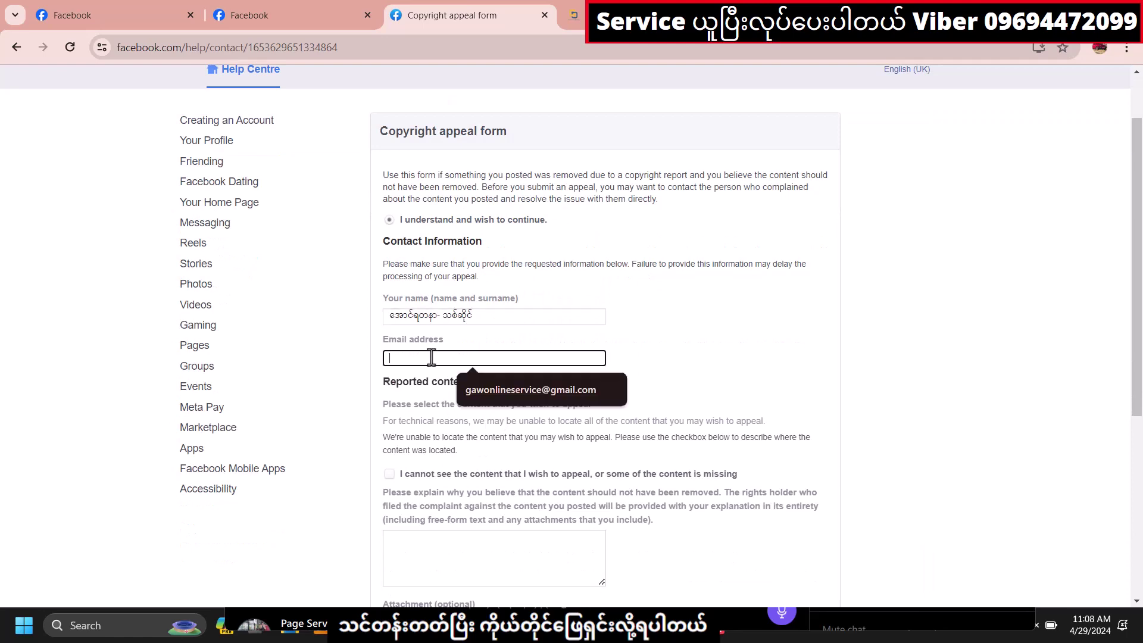
{"action": "key", "text": "ctrl+t"}
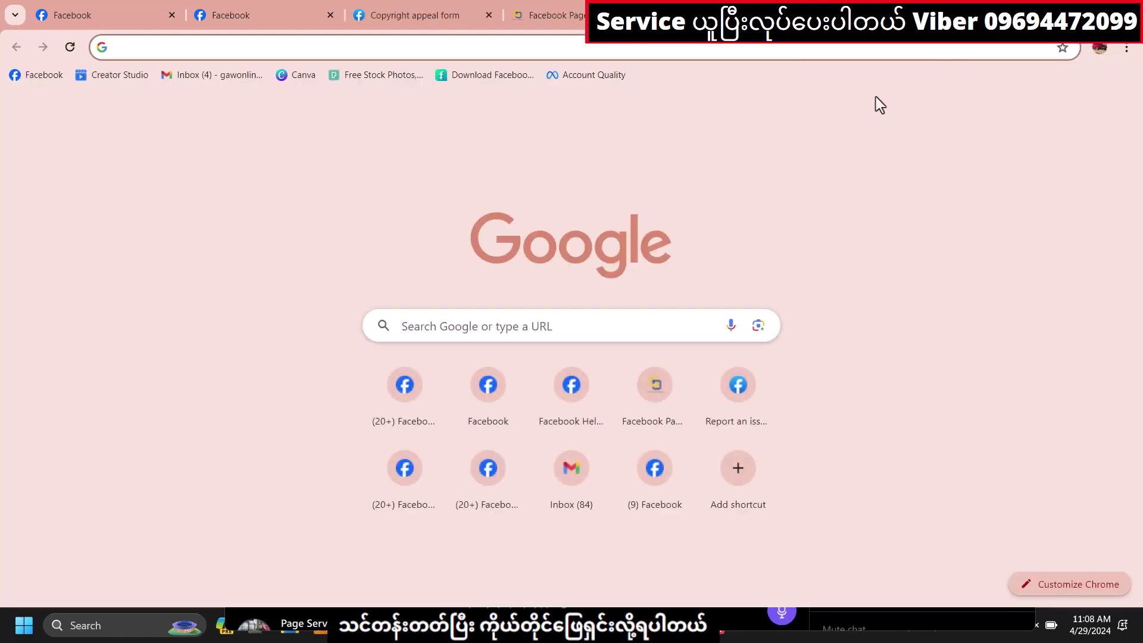
{"action": "left_click", "coordinate": [997, 119]}
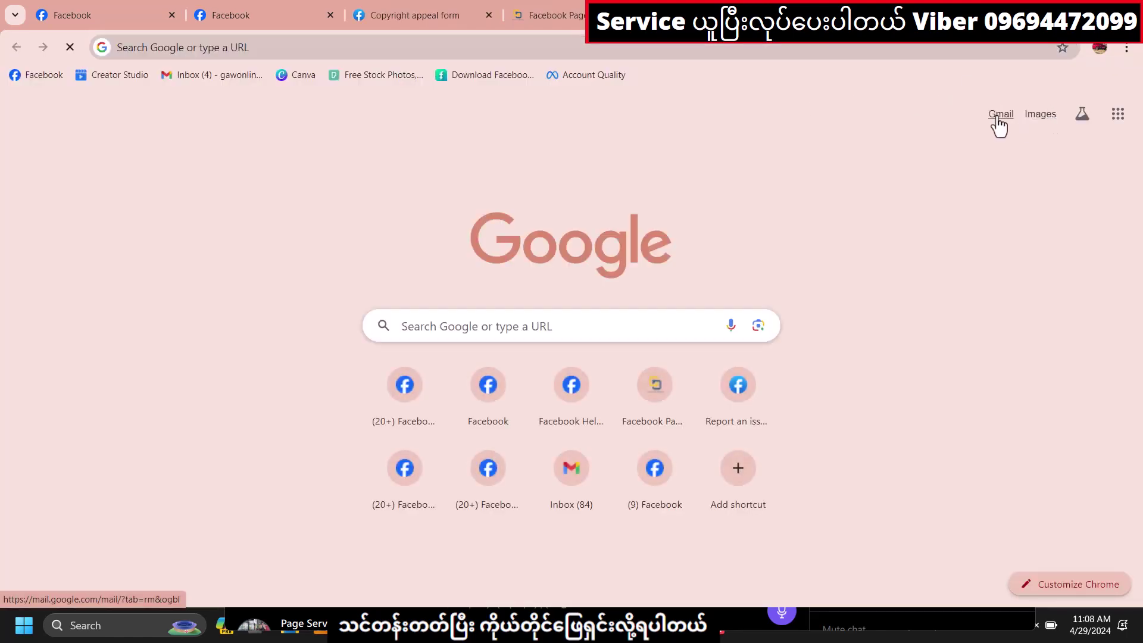
{"action": "key", "text": "ctrl+w"}
{"action": "right_click", "coordinate": [472, 360]}
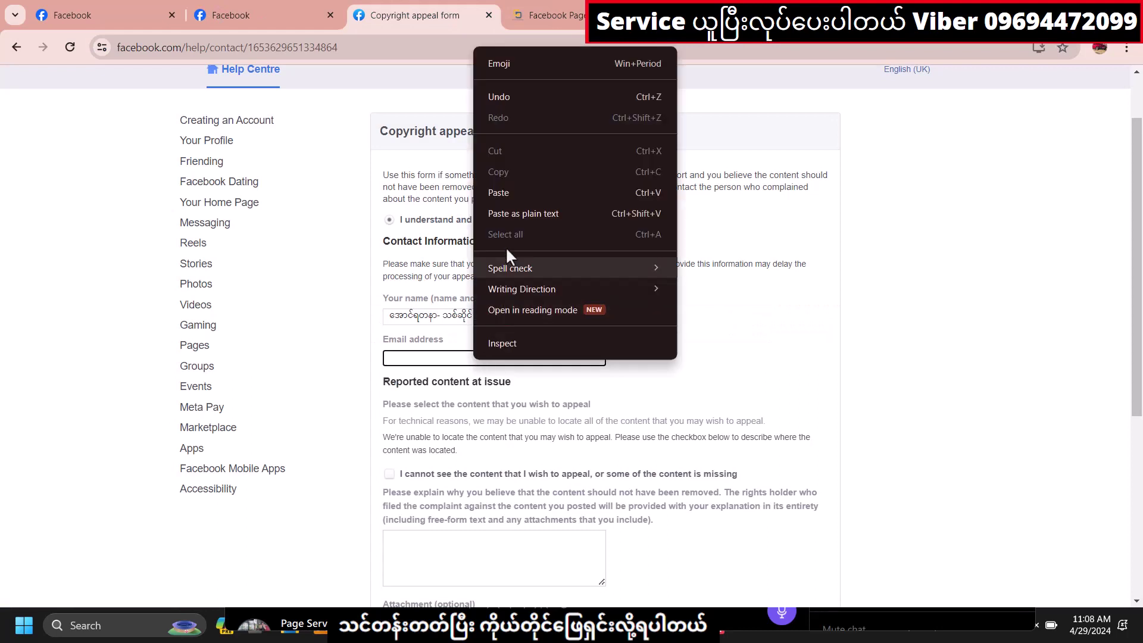
{"action": "left_click", "coordinate": [499, 193]}
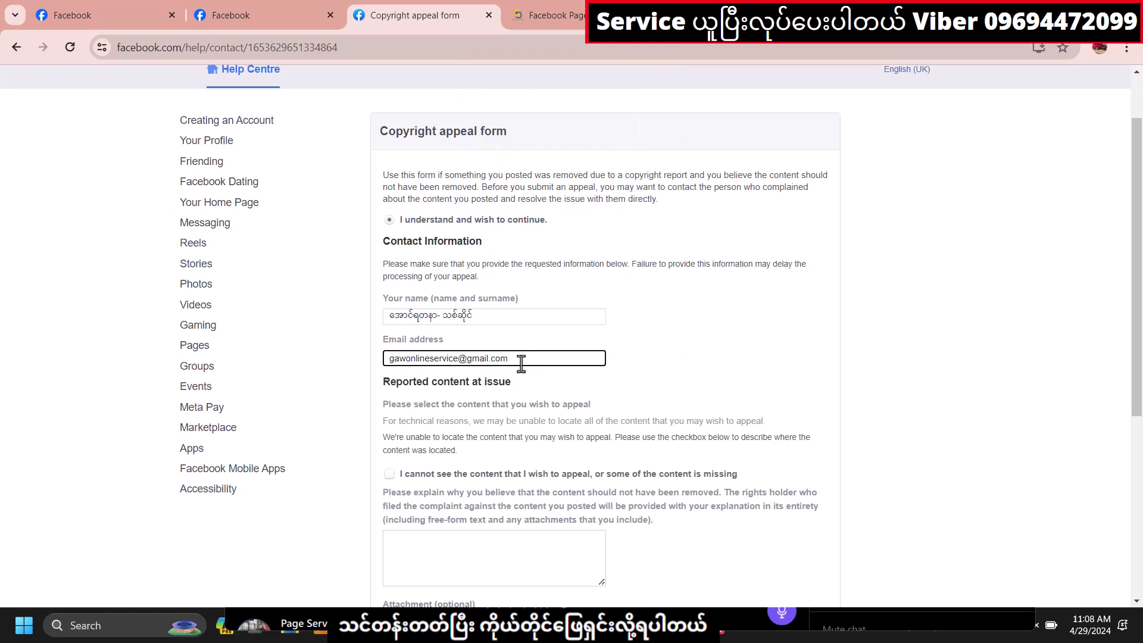
- Mark that the content to appeal cannot be seen, and provide the Page's copied URL as the content location
{"action": "scroll", "coordinate": [430, 369], "scroll_direction": "down", "scroll_amount": 1}
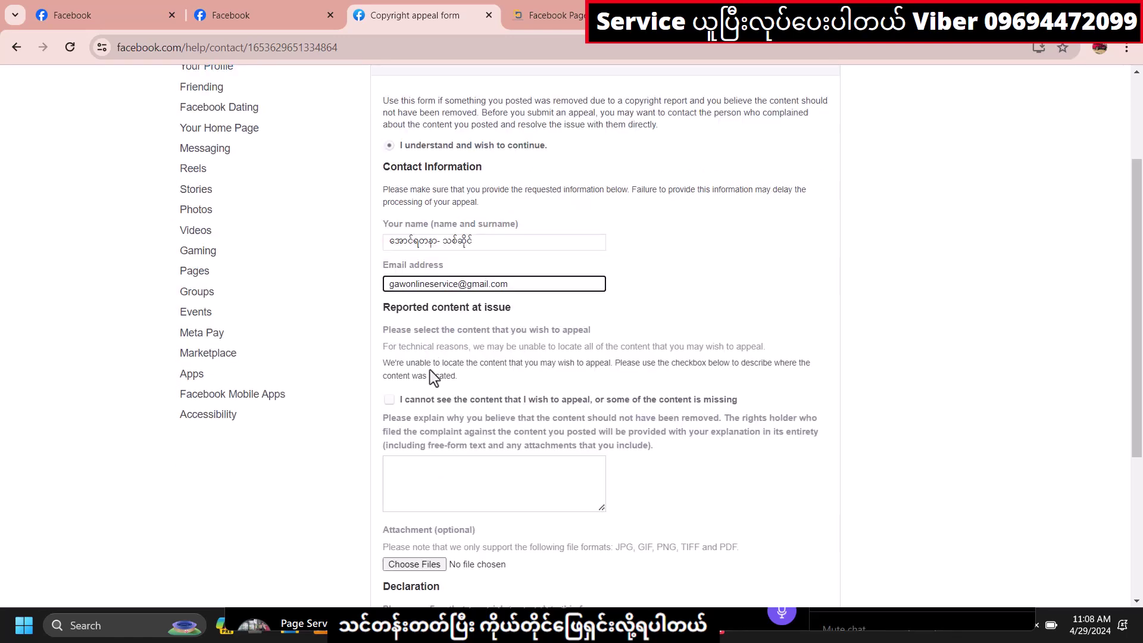
{"action": "left_click", "coordinate": [390, 399]}
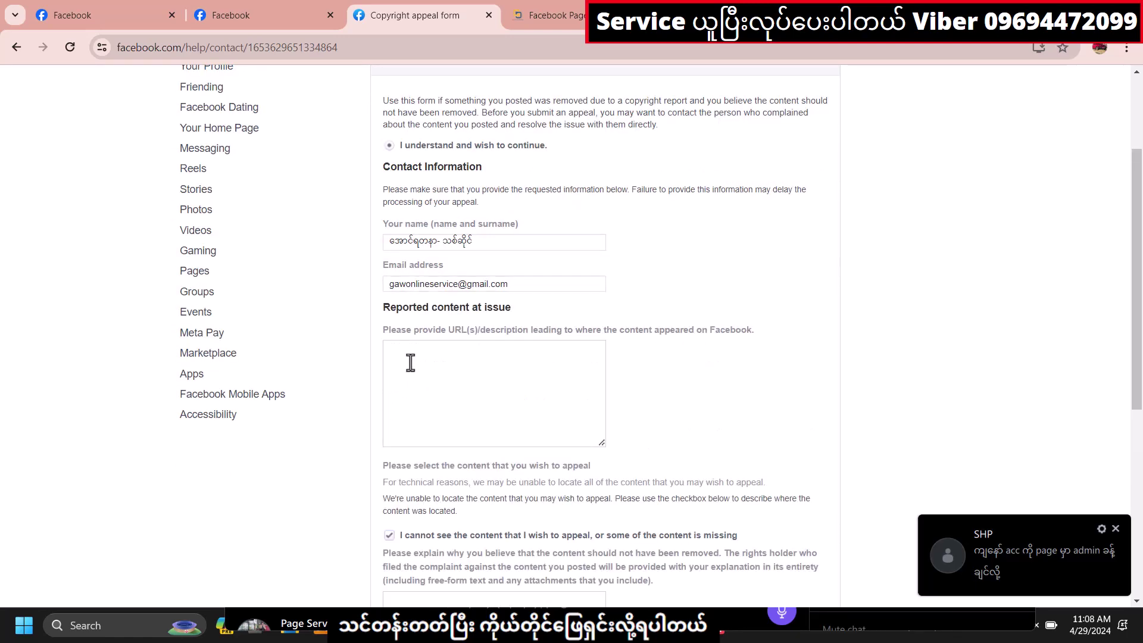
{"action": "left_click", "coordinate": [410, 362]}
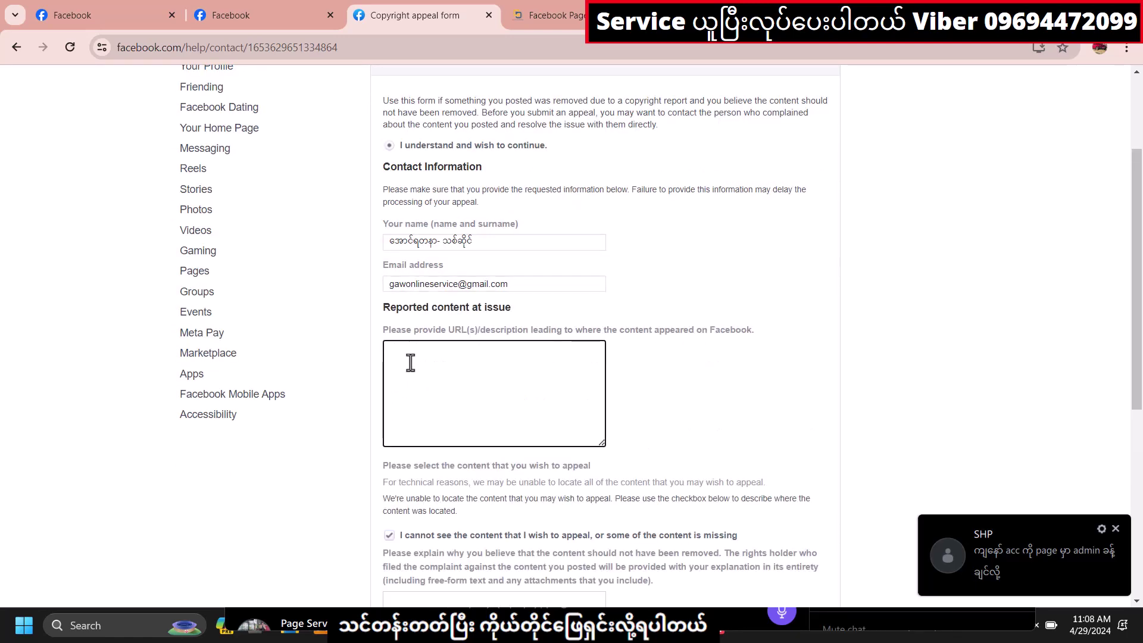
{"action": "left_click", "coordinate": [226, 3]}
{"action": "left_click", "coordinate": [293, 47]}
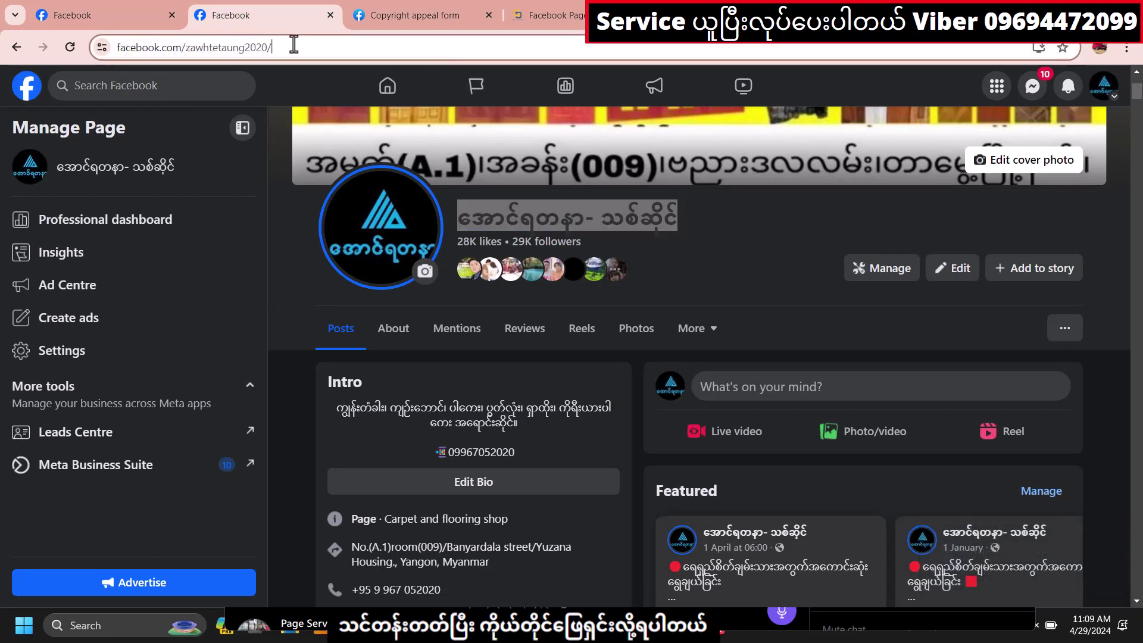
{"action": "right_click", "coordinate": [247, 50]}
{"action": "left_click", "coordinate": [292, 195]}
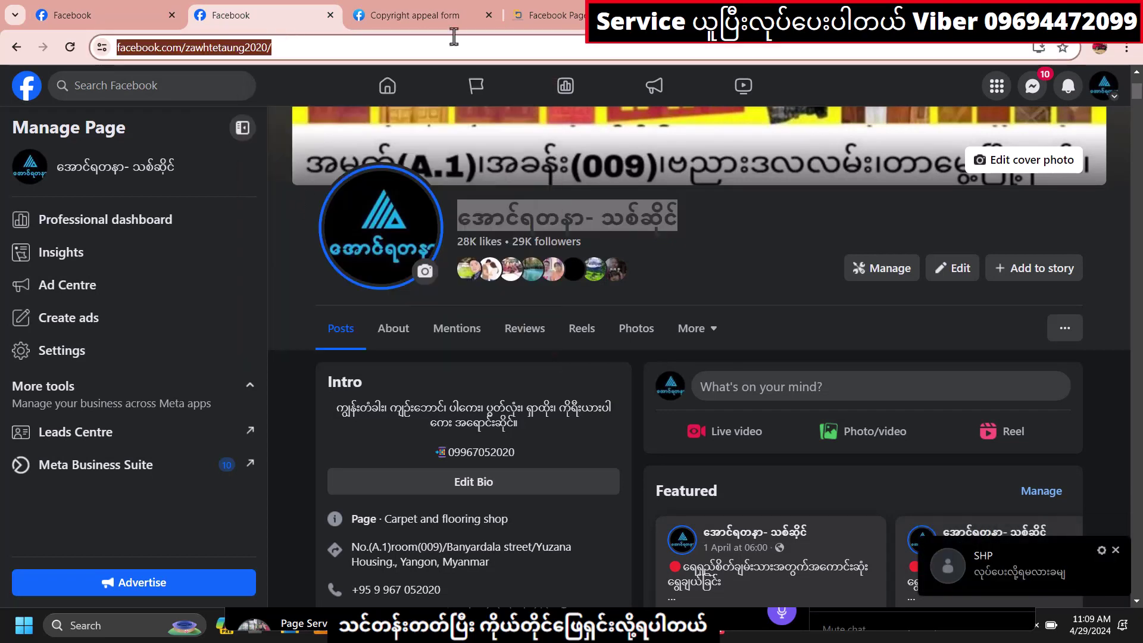
{"action": "left_click", "coordinate": [416, 15]}
{"action": "right_click", "coordinate": [422, 350]}
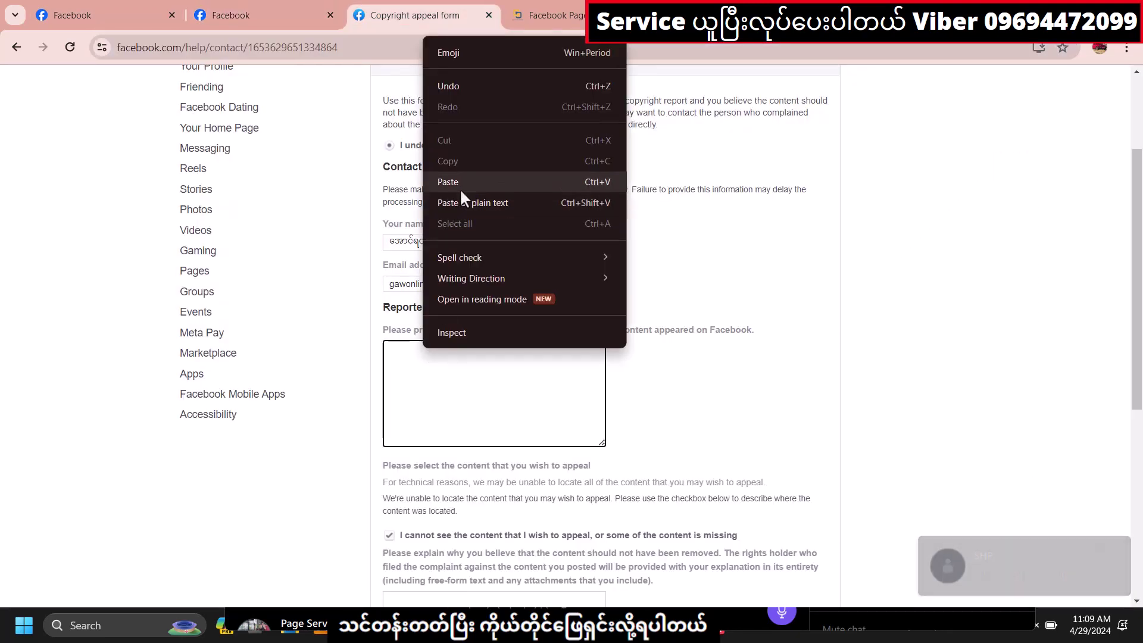
{"action": "left_click", "coordinate": [460, 188]}
- Switch to the sticky note with appeal templates and replace the page link in the unoriginal content message with the Page's URL
{"action": "scroll", "coordinate": [448, 341], "scroll_direction": "down", "scroll_amount": 2}
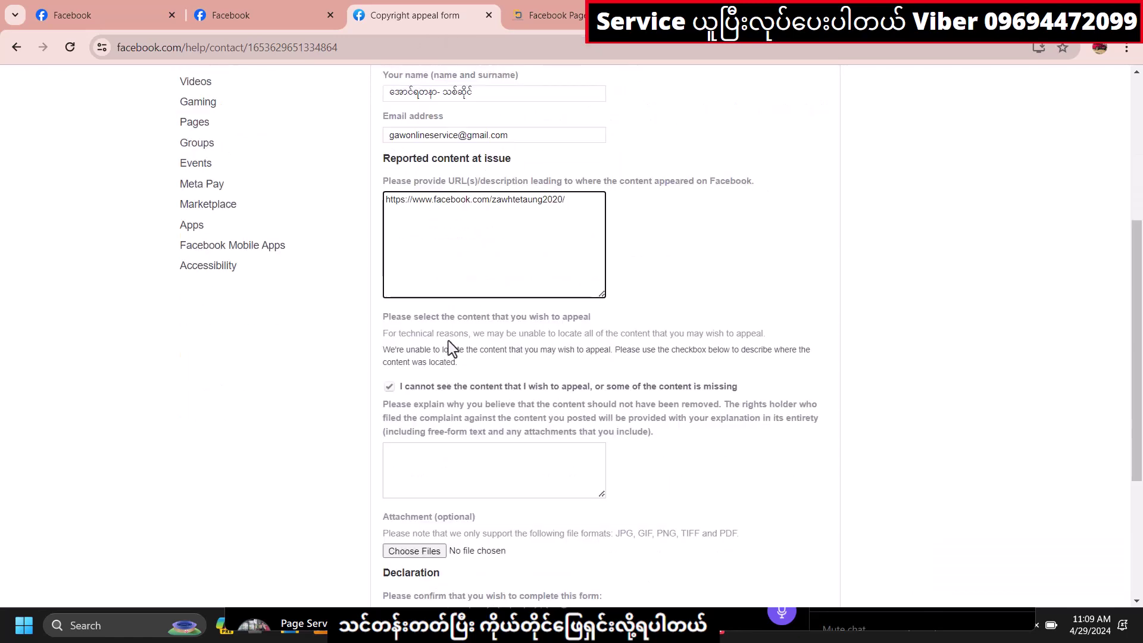
{"action": "left_click", "coordinate": [423, 461]}
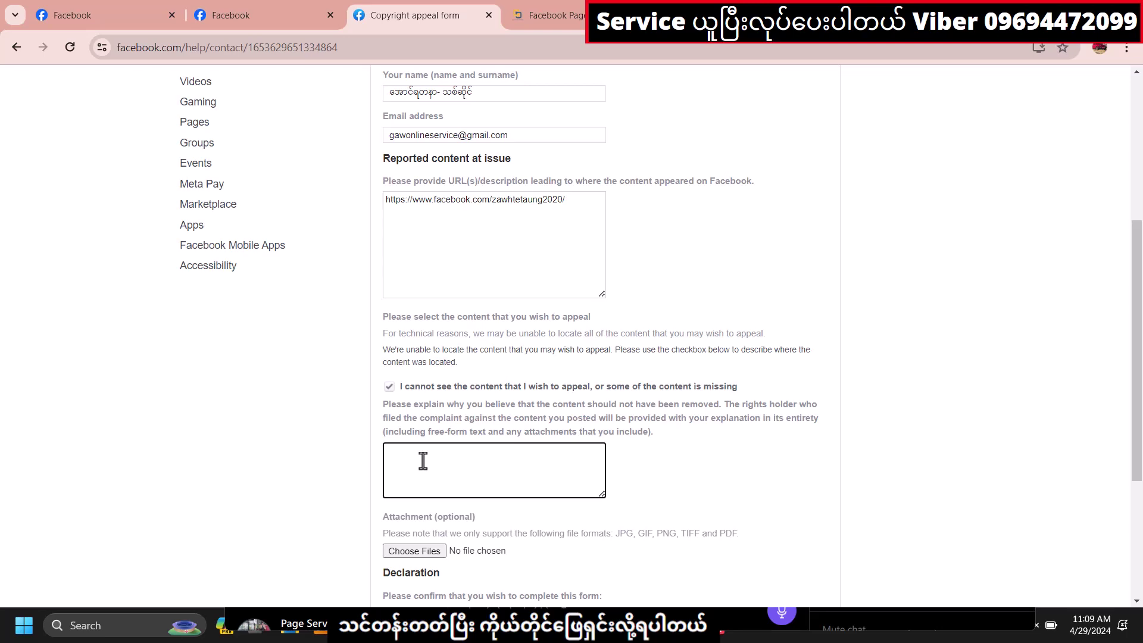
{"action": "key", "text": "alt+Tab"}
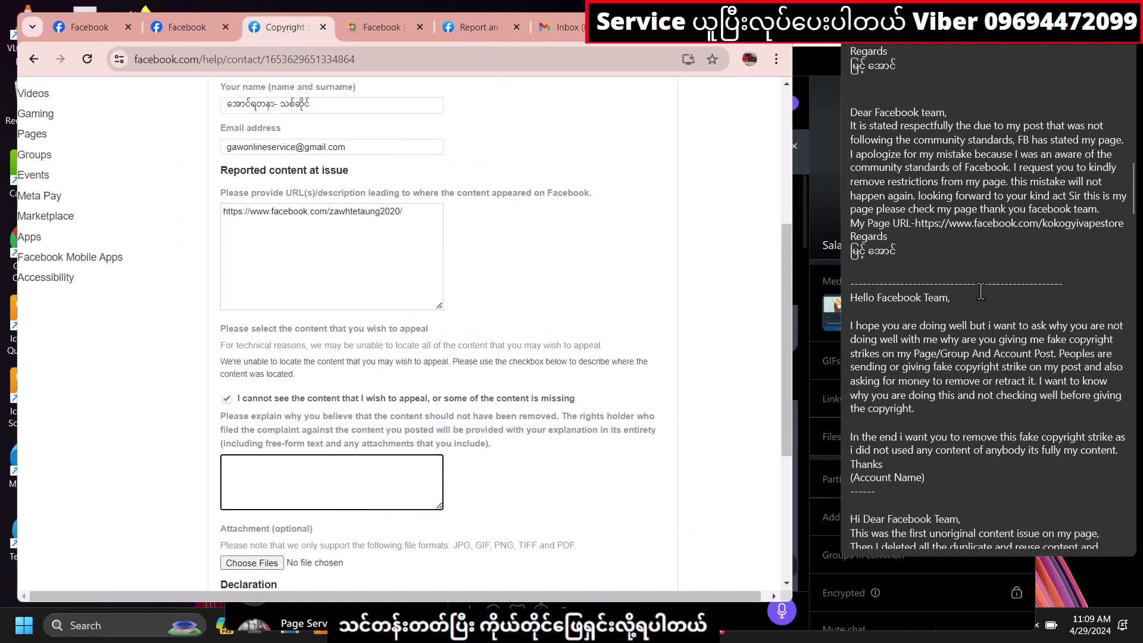
{"action": "scroll", "coordinate": [980, 292], "scroll_direction": "down", "scroll_amount": 5}
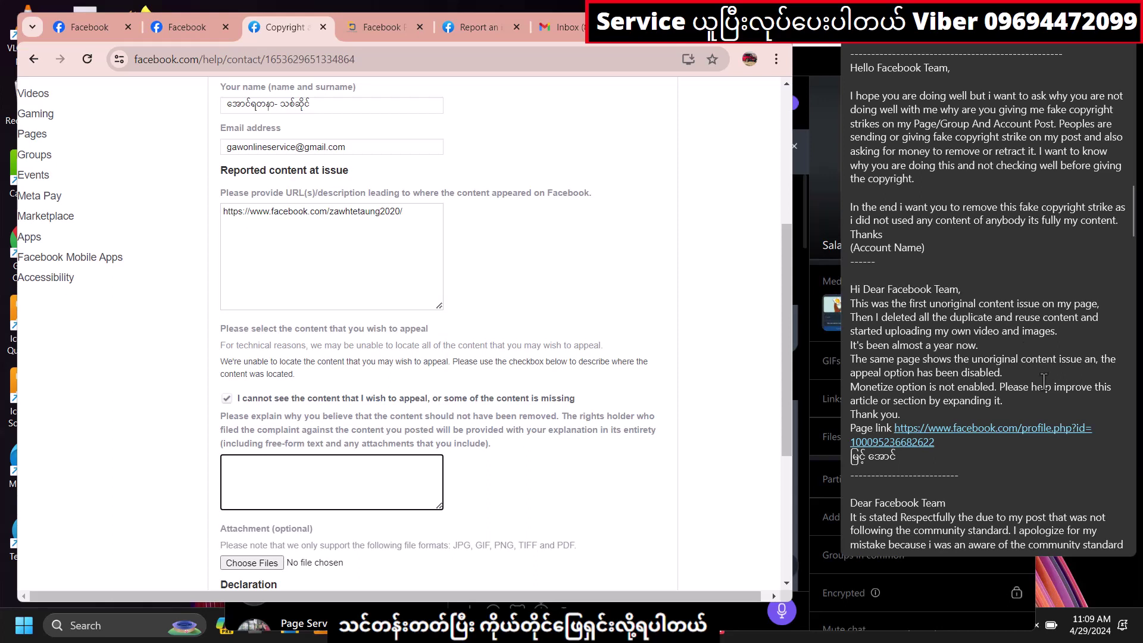
{"action": "left_click", "coordinate": [931, 429]}
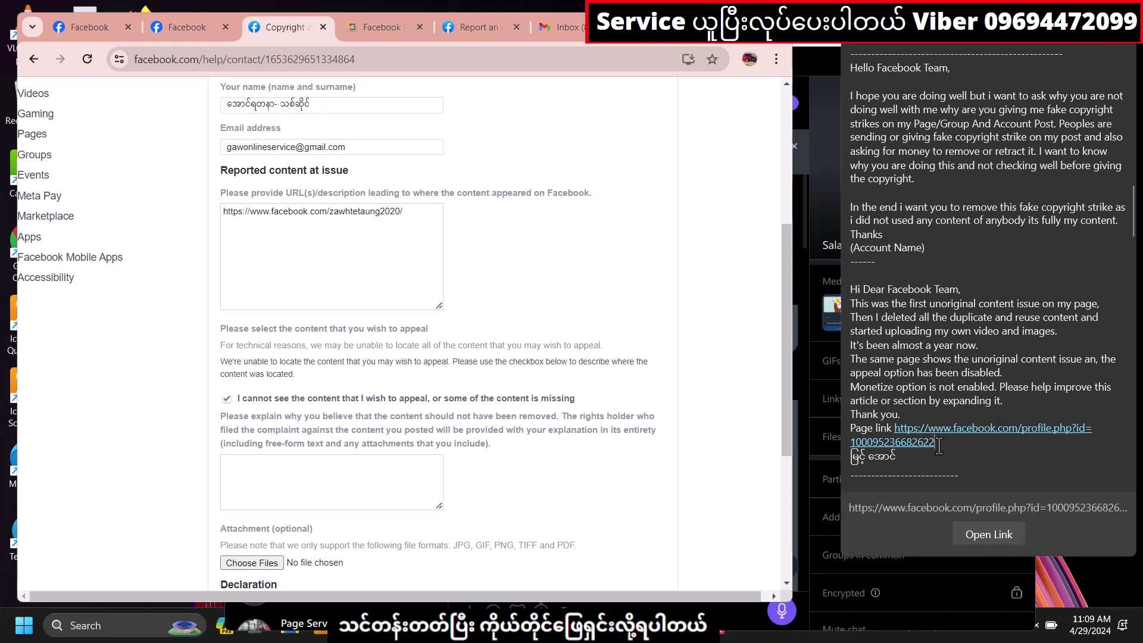
{"action": "left_click", "coordinate": [902, 434]}
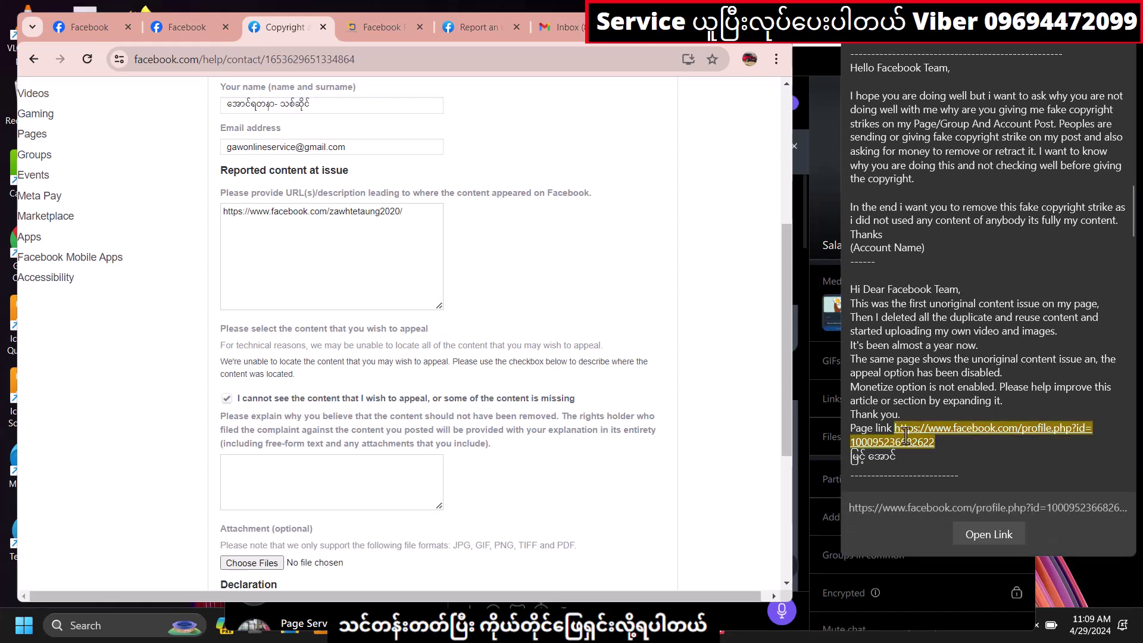
{"action": "right_click", "coordinate": [904, 438]}
{"action": "left_click", "coordinate": [939, 502]}
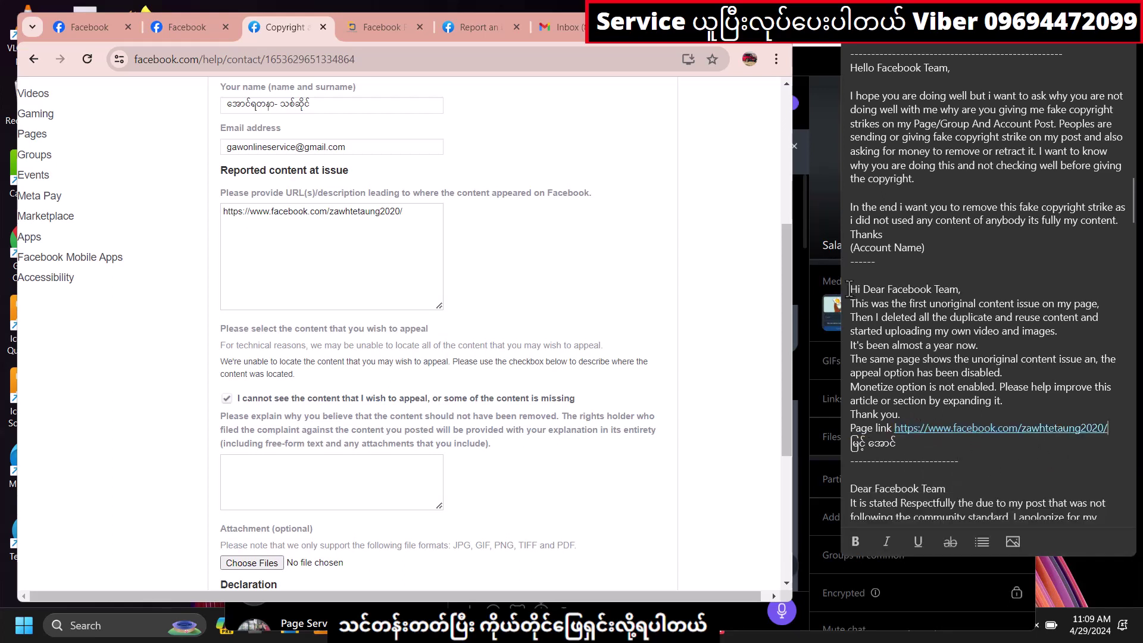
- Copy the unoriginal content message with its page link from the sticky note and paste it into the appeal form's explanation field
{"action": "left_click_drag", "start_coordinate": [850, 290], "coordinate": [895, 441]}
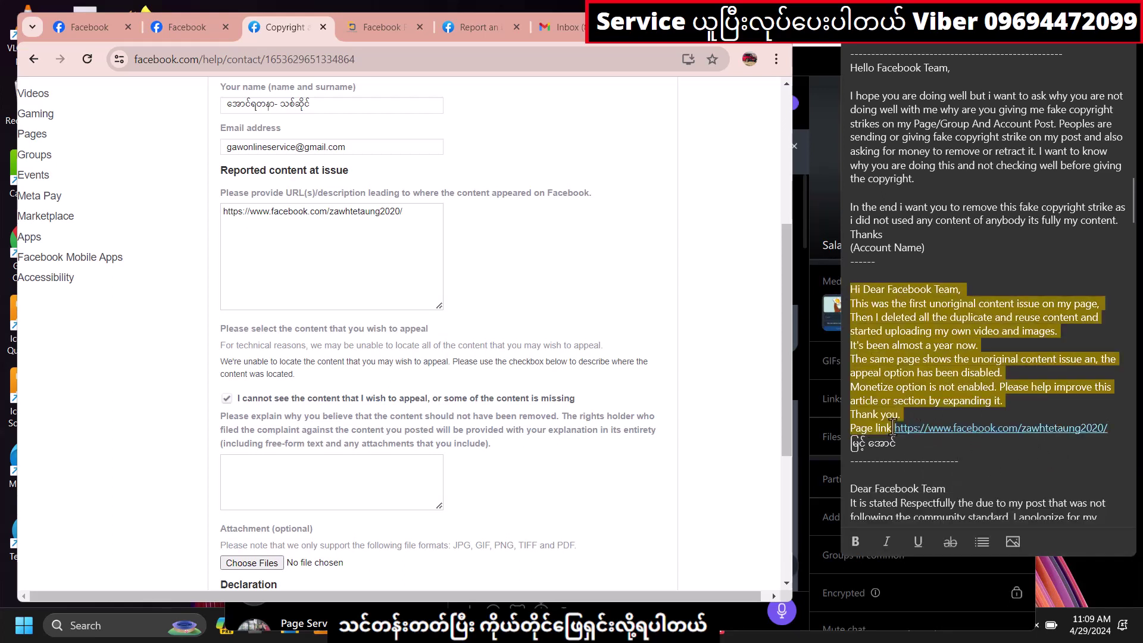
{"action": "right_click", "coordinate": [900, 396]}
{"action": "left_click", "coordinate": [926, 410]}
{"action": "right_click", "coordinate": [256, 475]}
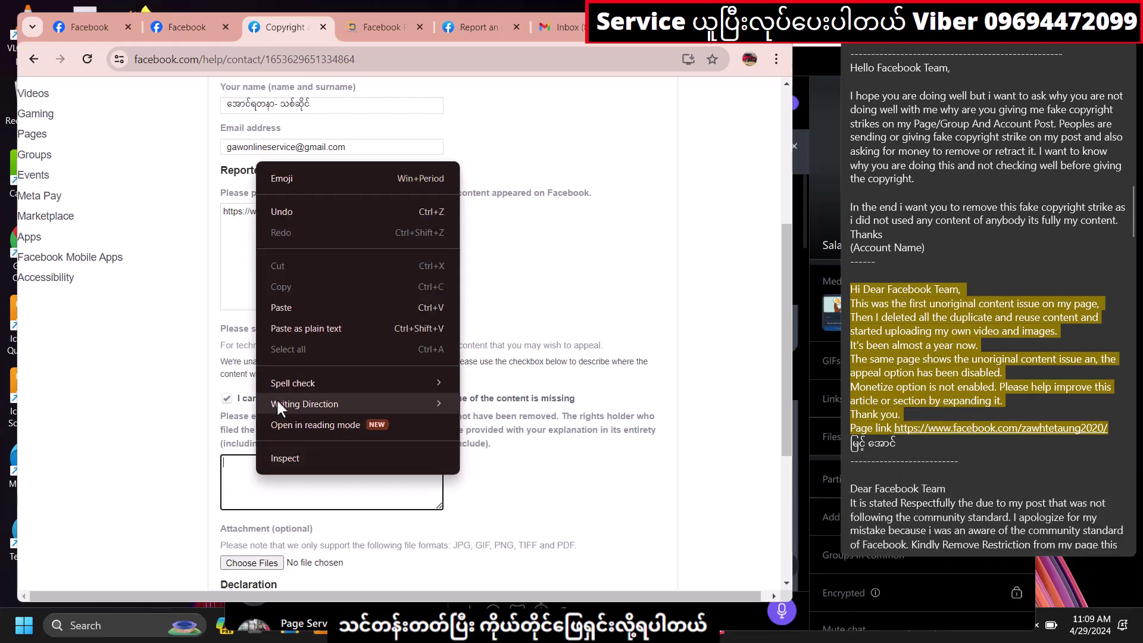
{"action": "left_click", "coordinate": [287, 310]}
{"action": "double_click", "coordinate": [732, 43]}
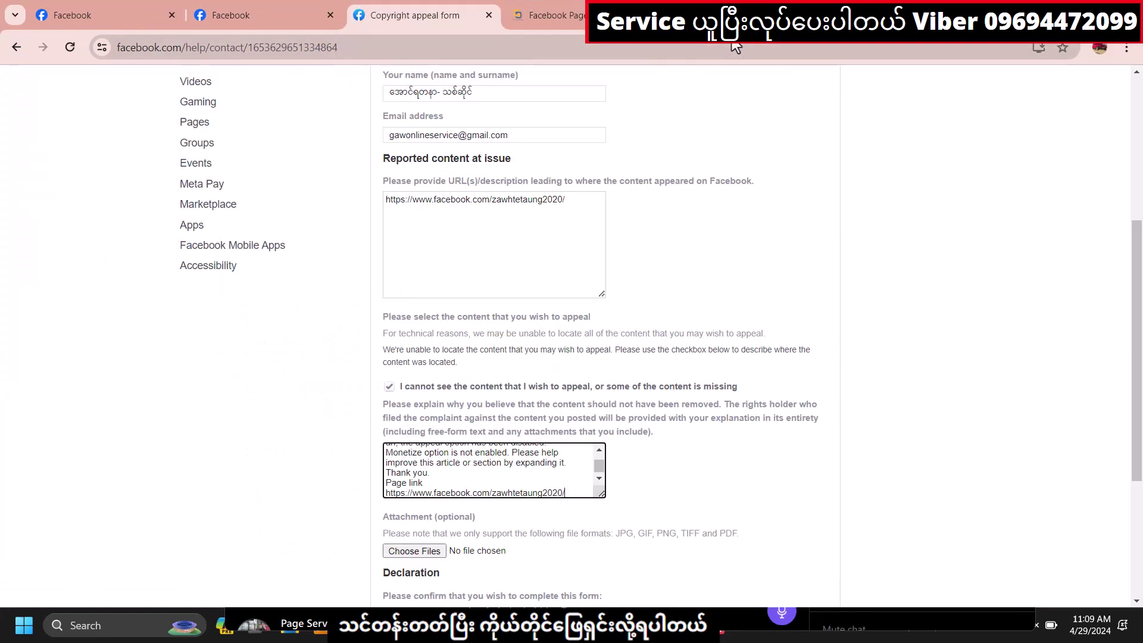
- Return to the Page status settings and select the 1235x801 area covering the Page status and violations for a screenshot
{"action": "left_click", "coordinate": [255, 3]}
{"action": "left_click", "coordinate": [123, 2]}
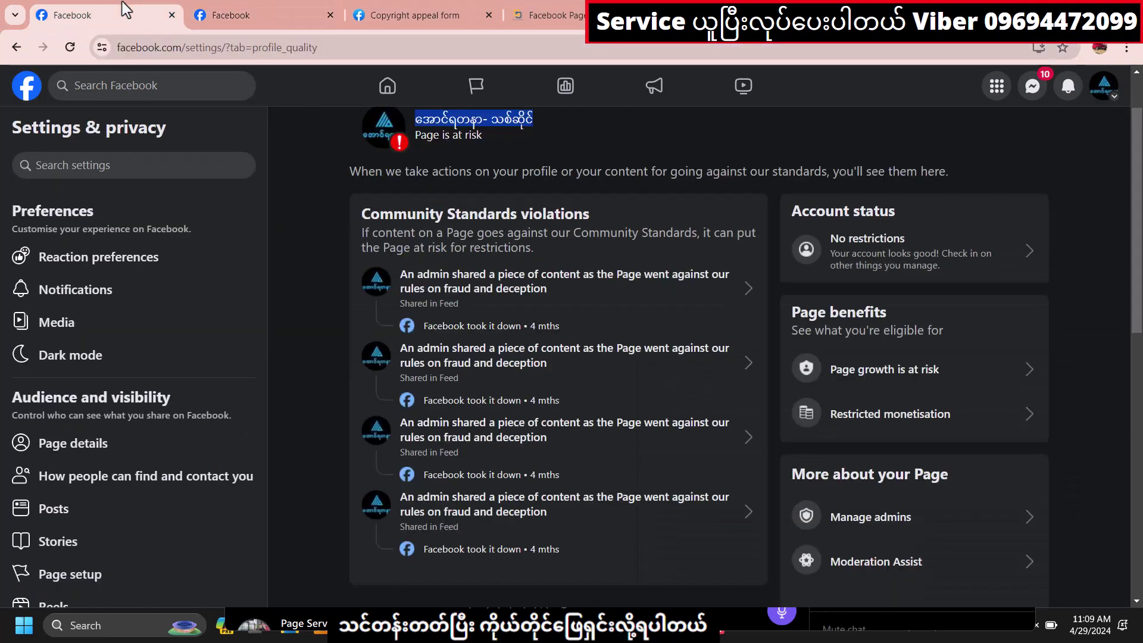
{"action": "left_click", "coordinate": [608, 212]}
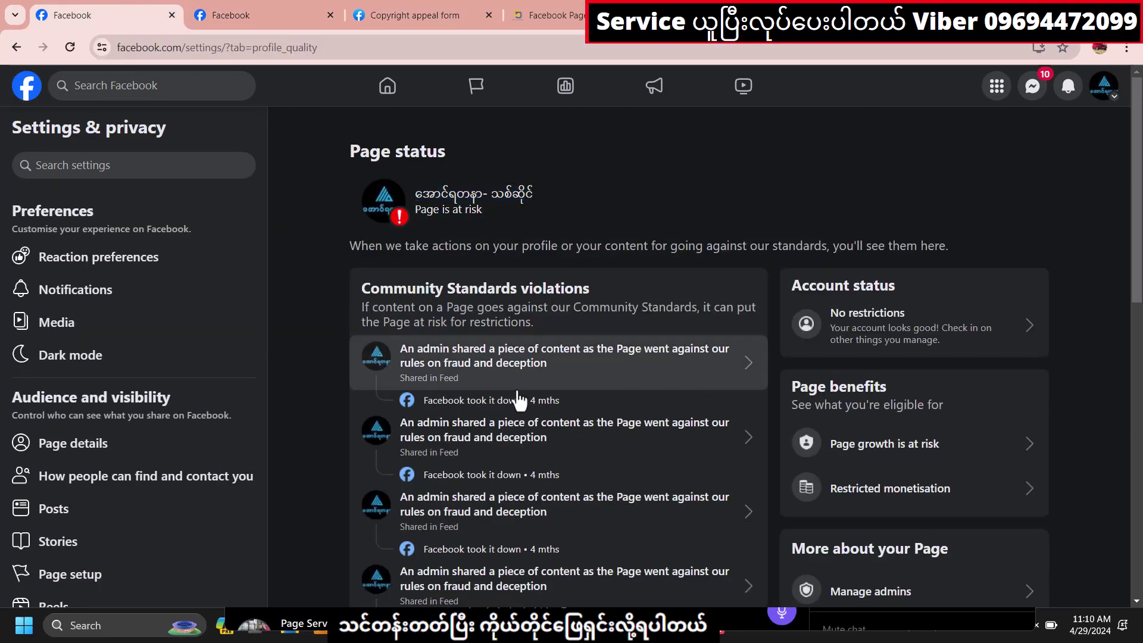
{"action": "left_click", "coordinate": [326, 635]}
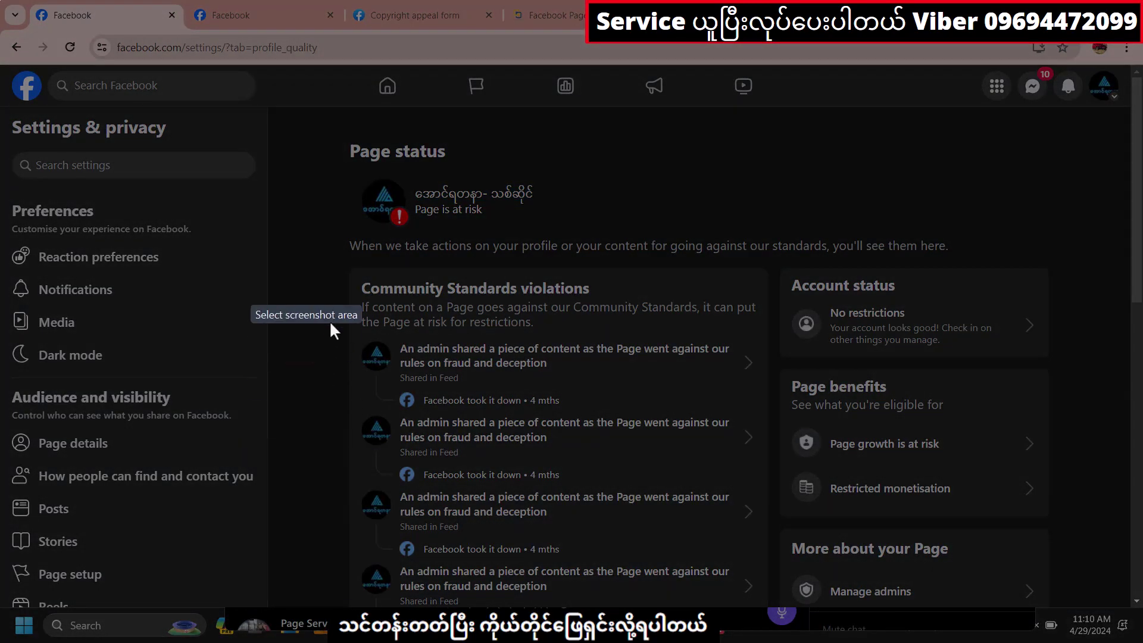
{"action": "left_click_drag", "start_coordinate": [322, 134], "coordinate": [1055, 610]}
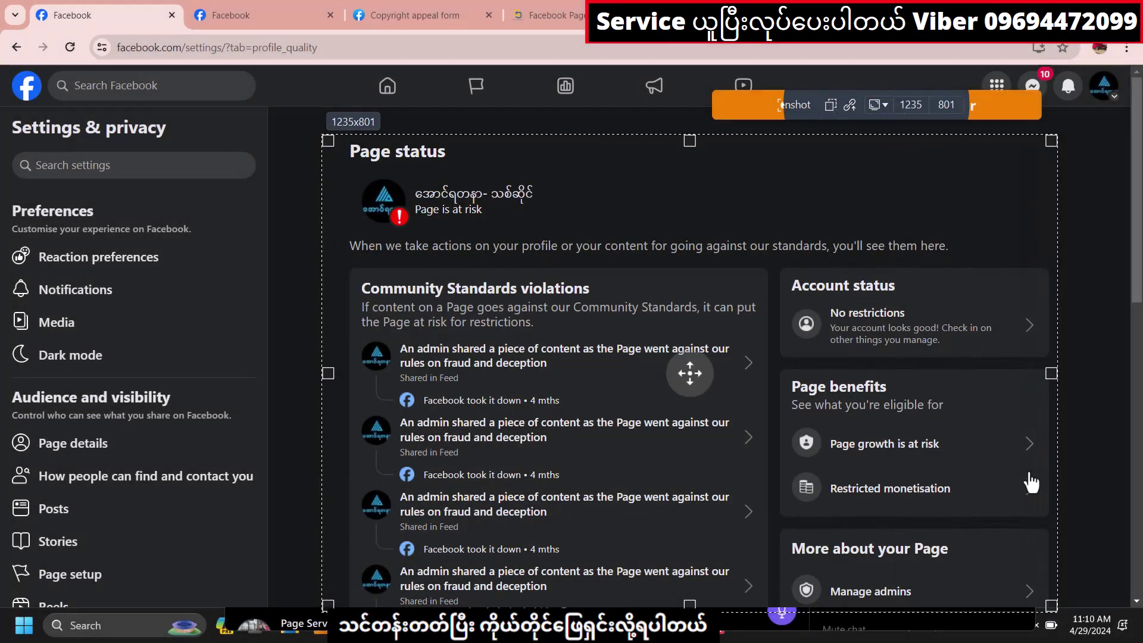
- Outline the at-risk Page name and the Community Standards violations with red rectangles, and save the screenshot
{"action": "left_click", "coordinate": [978, 104]}
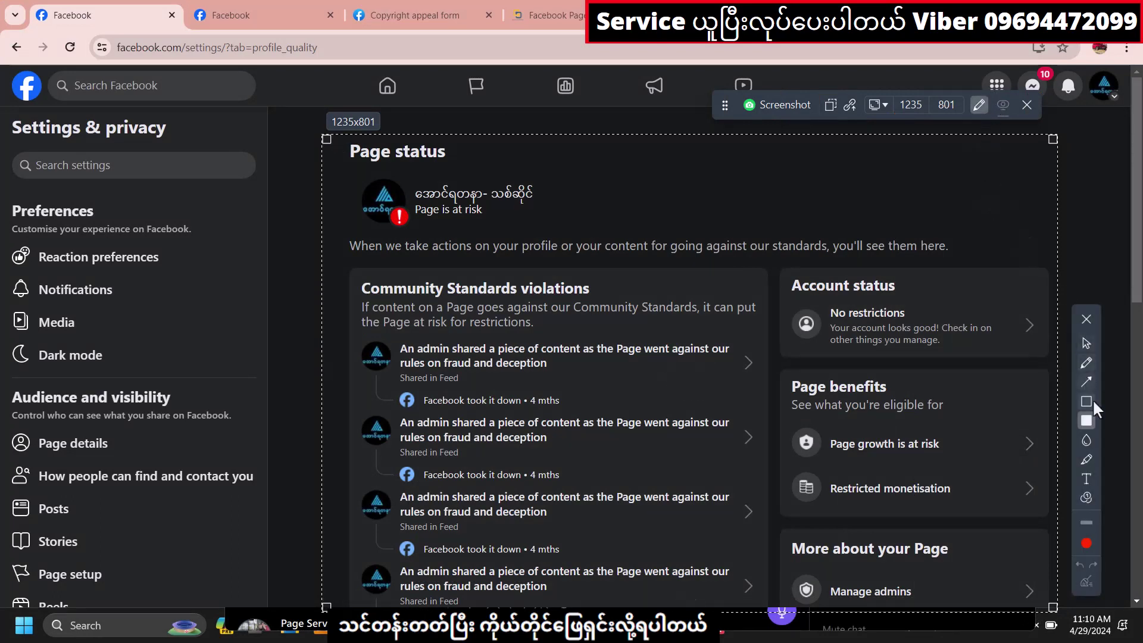
{"action": "left_click", "coordinate": [1088, 402]}
{"action": "mouse_move", "coordinate": [346, 171]}
{"action": "left_mouse_down"}
{"action": "mouse_move", "coordinate": [510, 241]}
{"action": "mouse_move", "coordinate": [568, 226]}
{"action": "left_mouse_up"}
{"action": "mouse_move", "coordinate": [347, 266]}
{"action": "left_mouse_down"}
{"action": "mouse_move", "coordinate": [526, 566]}
{"action": "mouse_move", "coordinate": [751, 571]}
{"action": "mouse_move", "coordinate": [762, 593]}
{"action": "left_mouse_up"}
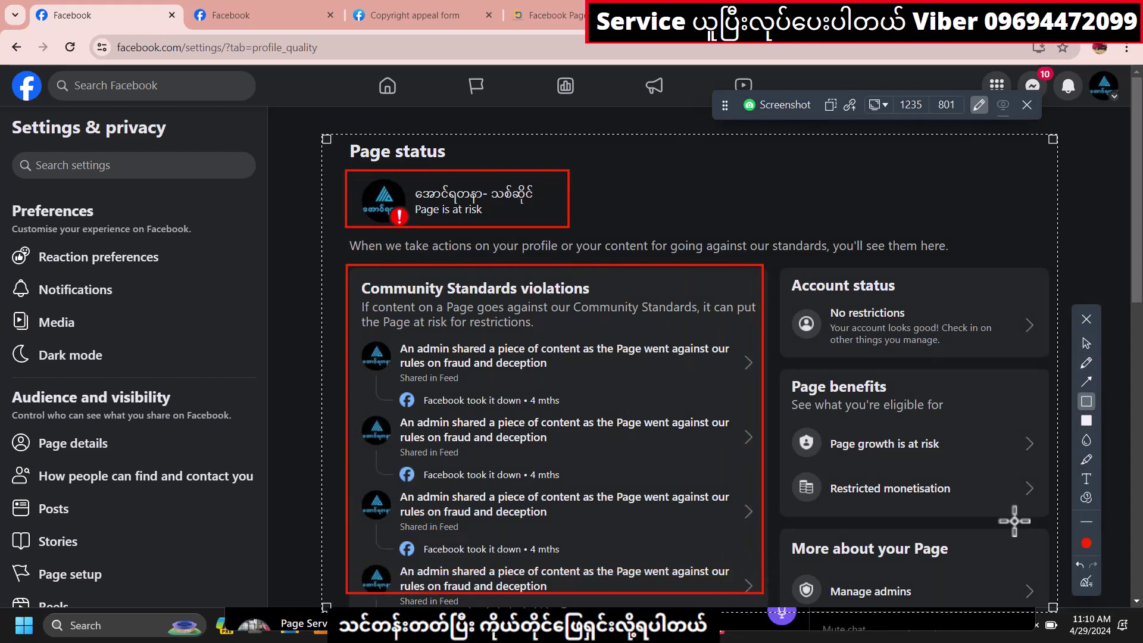
{"action": "left_click", "coordinate": [781, 104]}
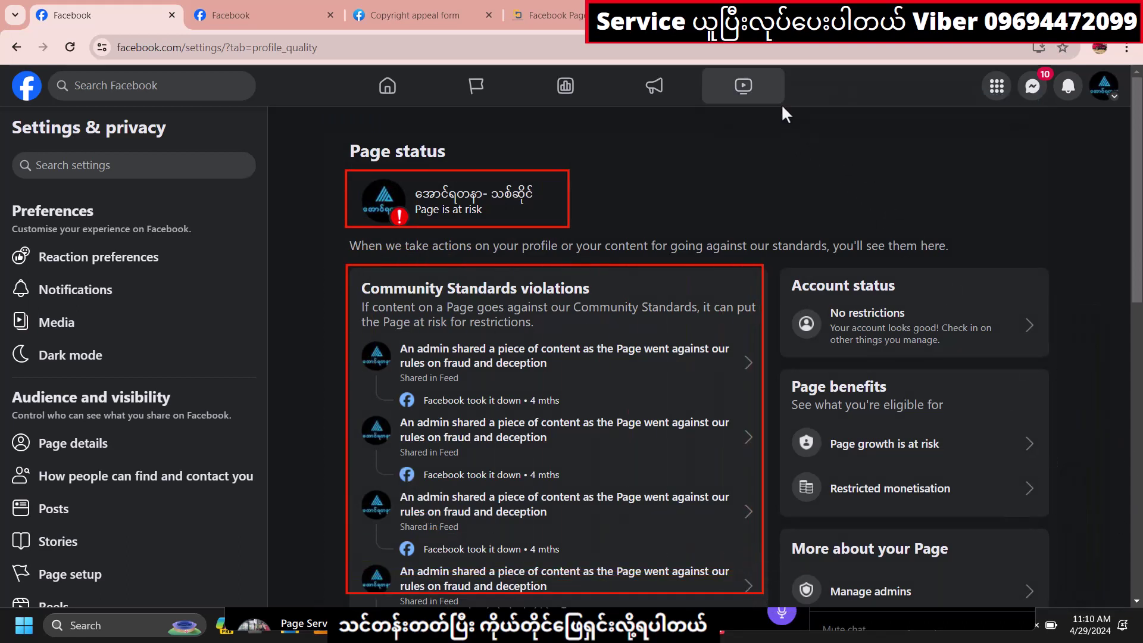
{"action": "left_click", "coordinate": [583, 357]}
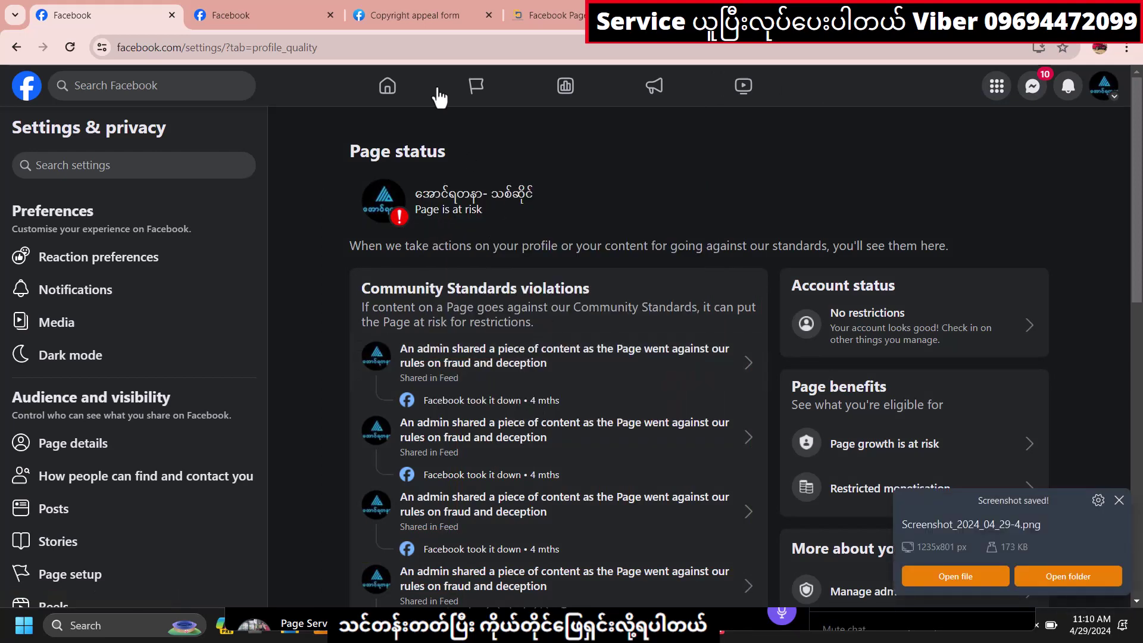
- Attach Screenshot_2024_04_29-4.png to the copyright appeal form and send the form
{"action": "left_click", "coordinate": [422, 25]}
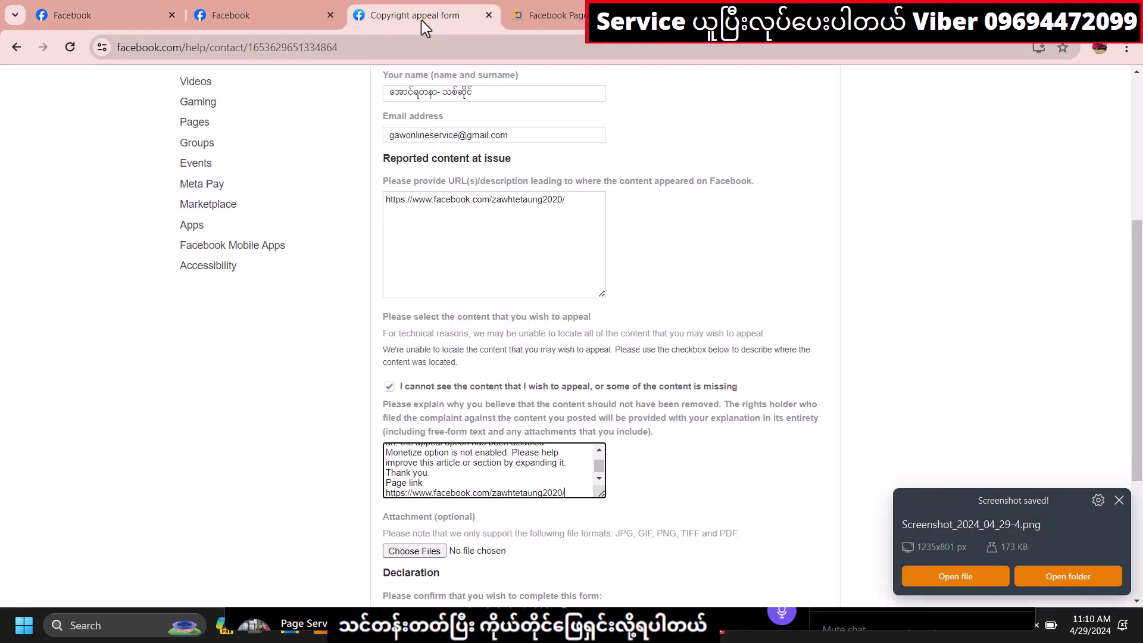
{"action": "left_click", "coordinate": [412, 551]}
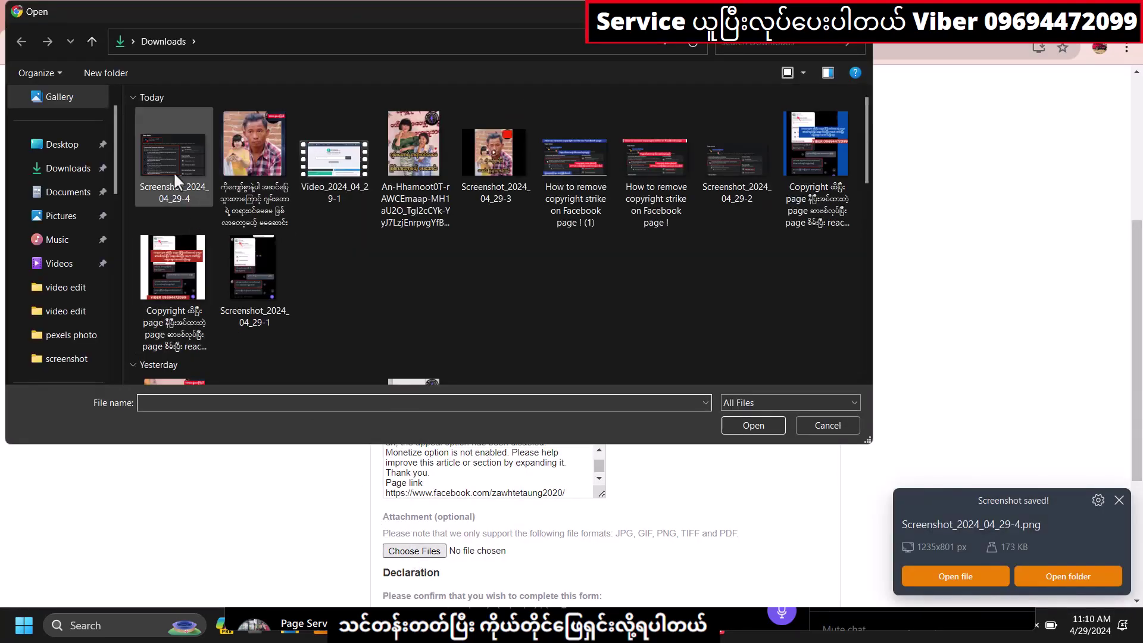
{"action": "left_click", "coordinate": [169, 168]}
{"action": "left_click", "coordinate": [753, 425]}
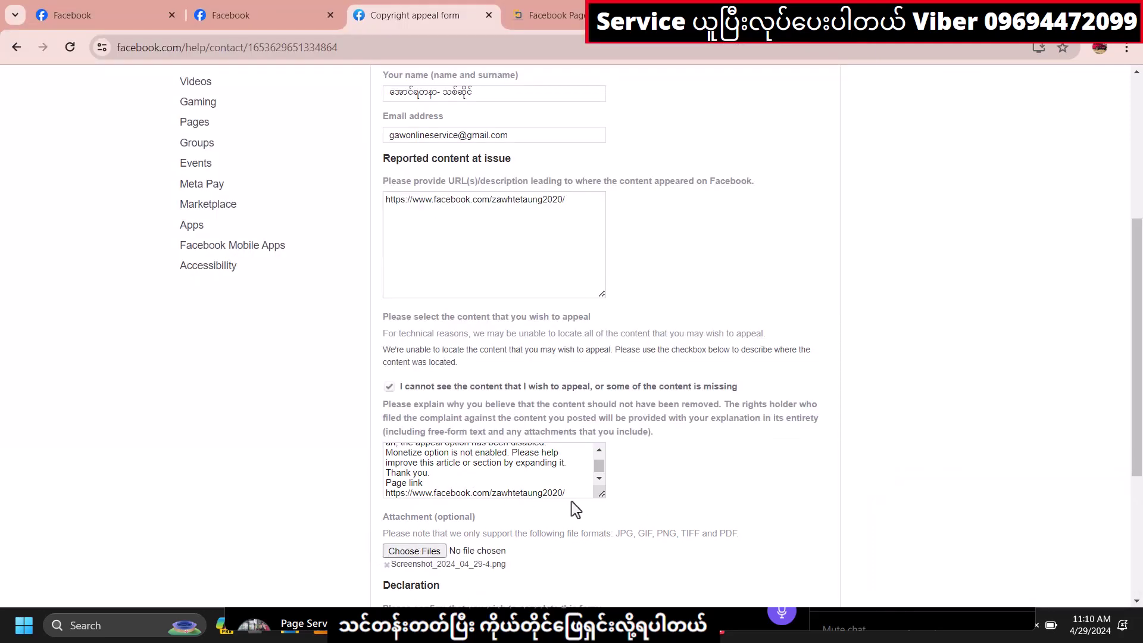
{"action": "scroll", "coordinate": [571, 502], "scroll_direction": "down", "scroll_amount": 3}
{"action": "left_click", "coordinate": [810, 533]}
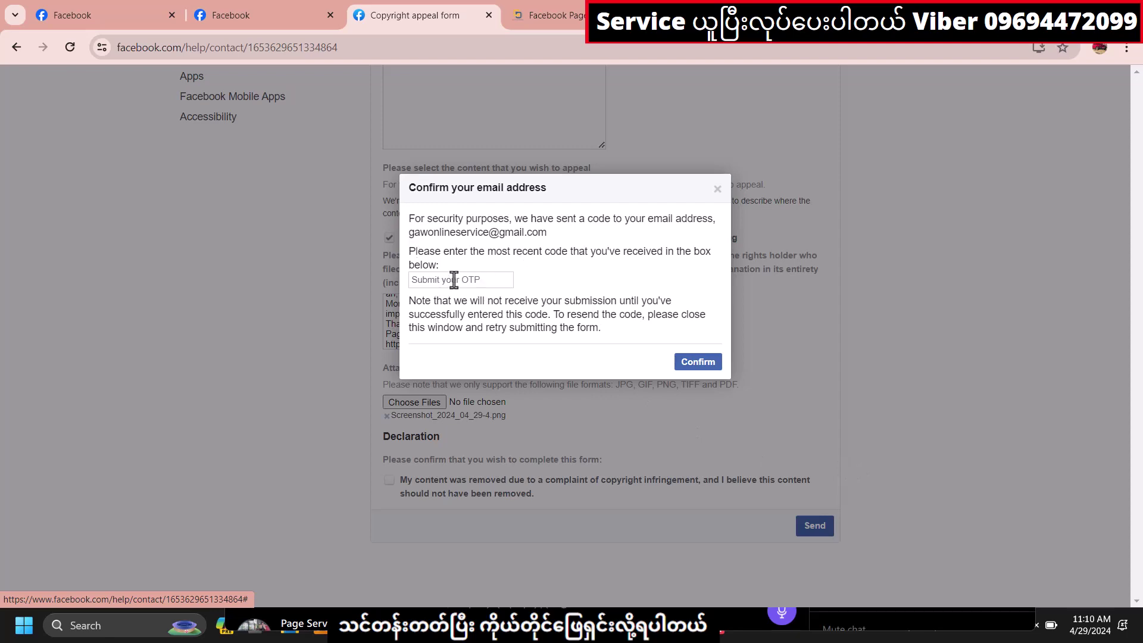
- Open Facebook's "Please verify your email address" message in the Social mail of Gmail and copy the confirmation code
{"action": "left_click", "coordinate": [738, 14]}
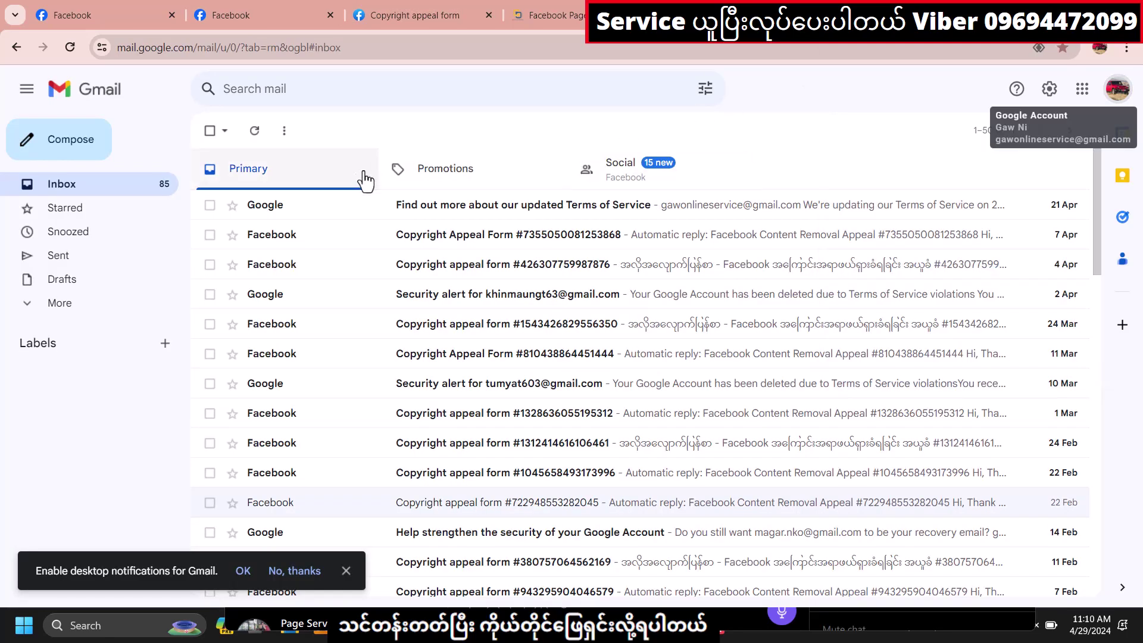
{"action": "left_click", "coordinate": [735, 179]}
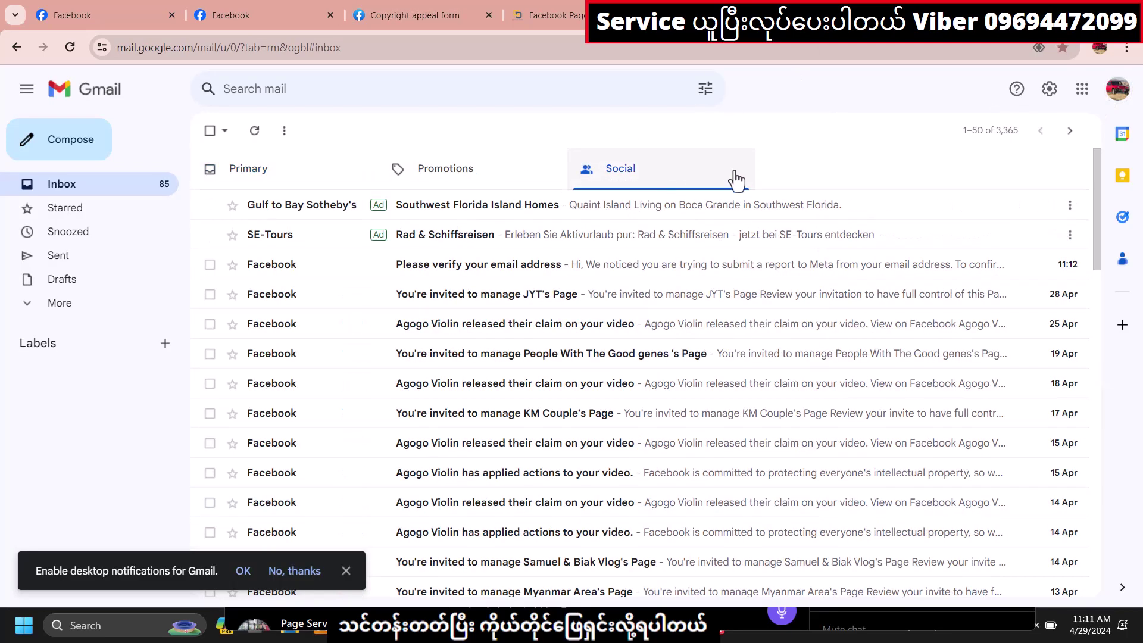
{"action": "left_click", "coordinate": [489, 269]}
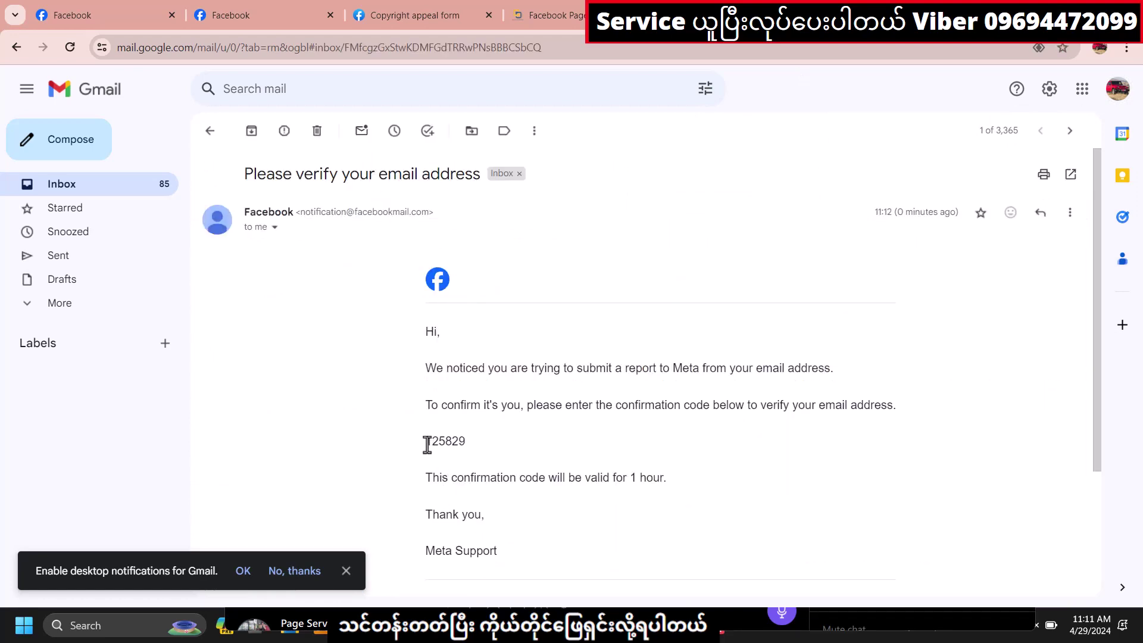
{"action": "left_click_drag", "start_coordinate": [426, 444], "coordinate": [466, 444]}
{"action": "right_click", "coordinate": [466, 444]}
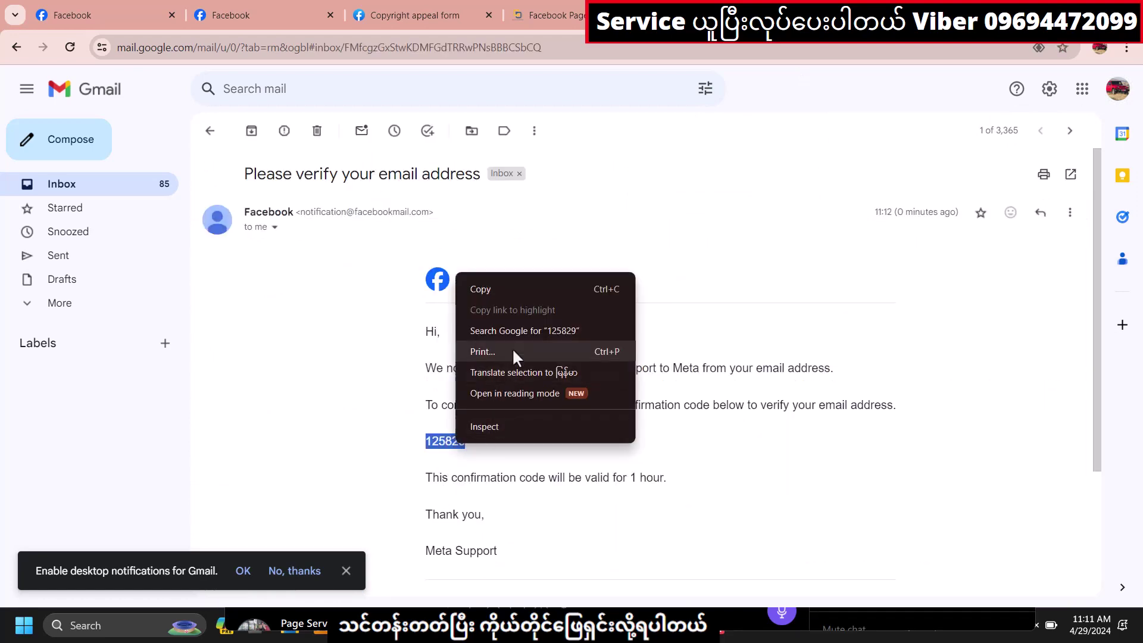
{"action": "left_click", "coordinate": [512, 289]}
- Return to the appeal form, enter the copied email verification code in the OTP field and confirm it
{"action": "left_click", "coordinate": [445, 13]}
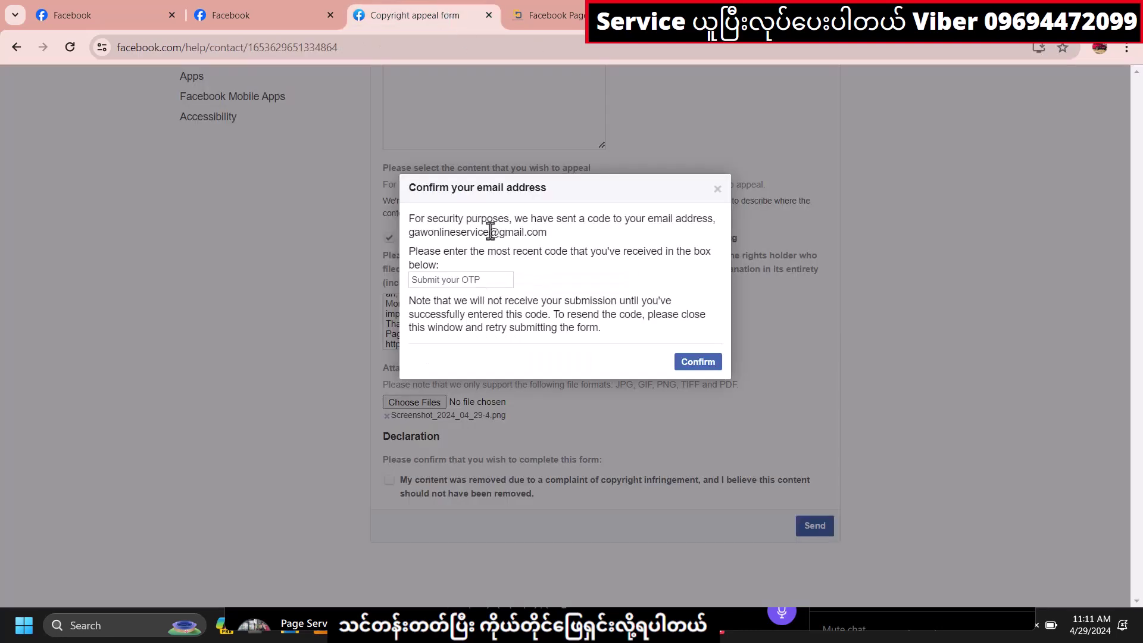
{"action": "left_click", "coordinate": [464, 281]}
{"action": "right_click", "coordinate": [468, 283]}
{"action": "left_click", "coordinate": [498, 429]}
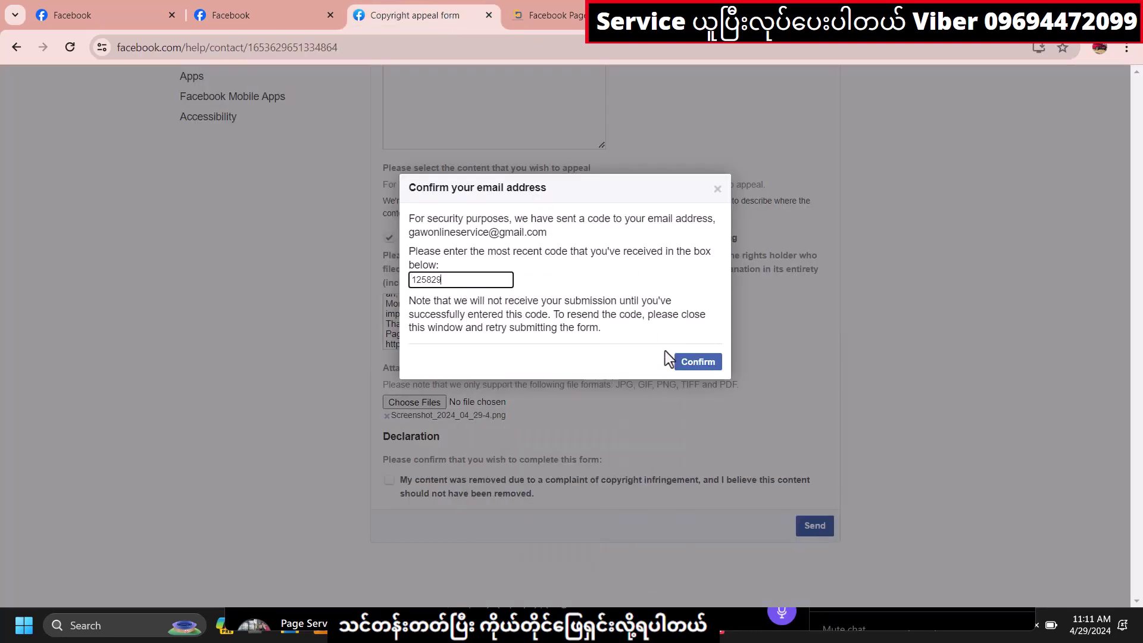
{"action": "left_click", "coordinate": [695, 364]}
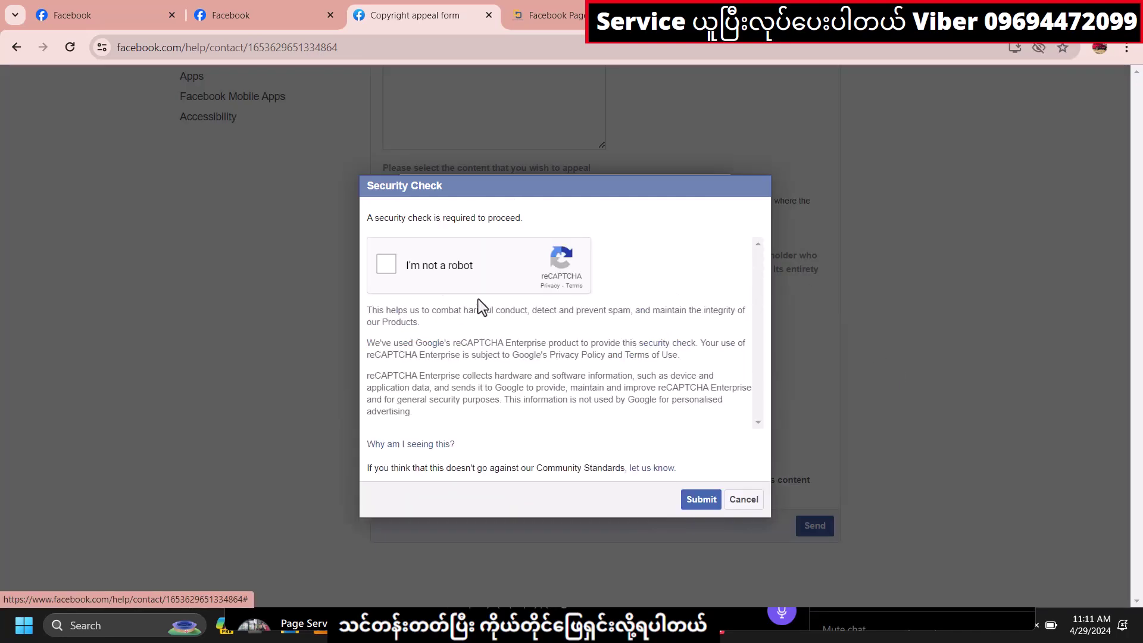
- Complete the reCAPTCHA security check to submit the appeal, and dismiss the submission notice
{"action": "left_click", "coordinate": [386, 269]}
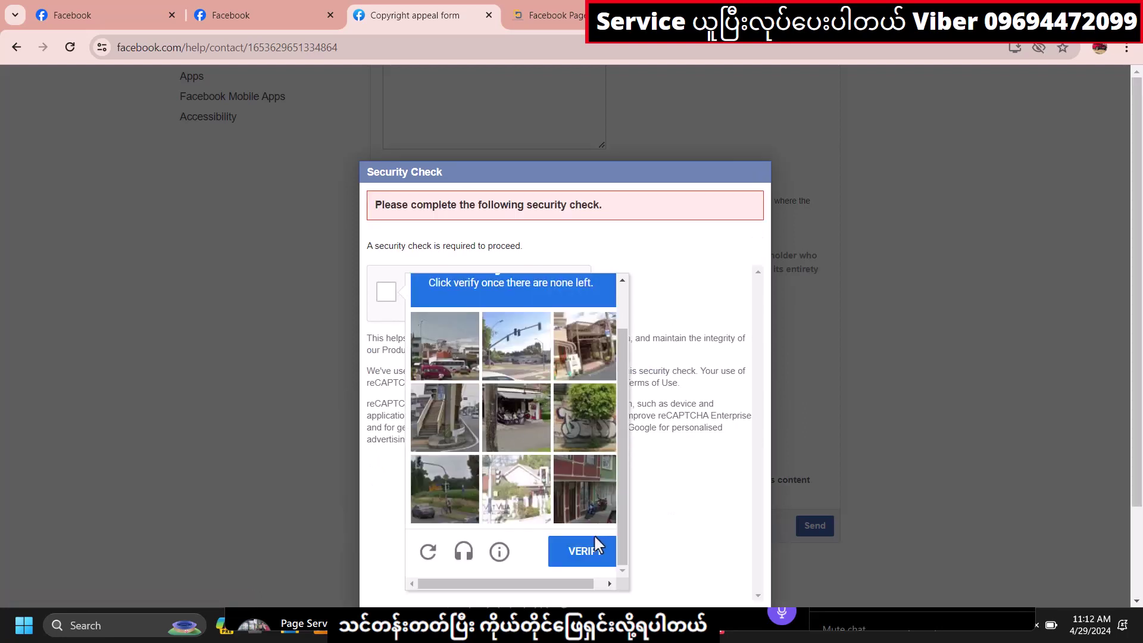
{"action": "left_click", "coordinate": [592, 552]}
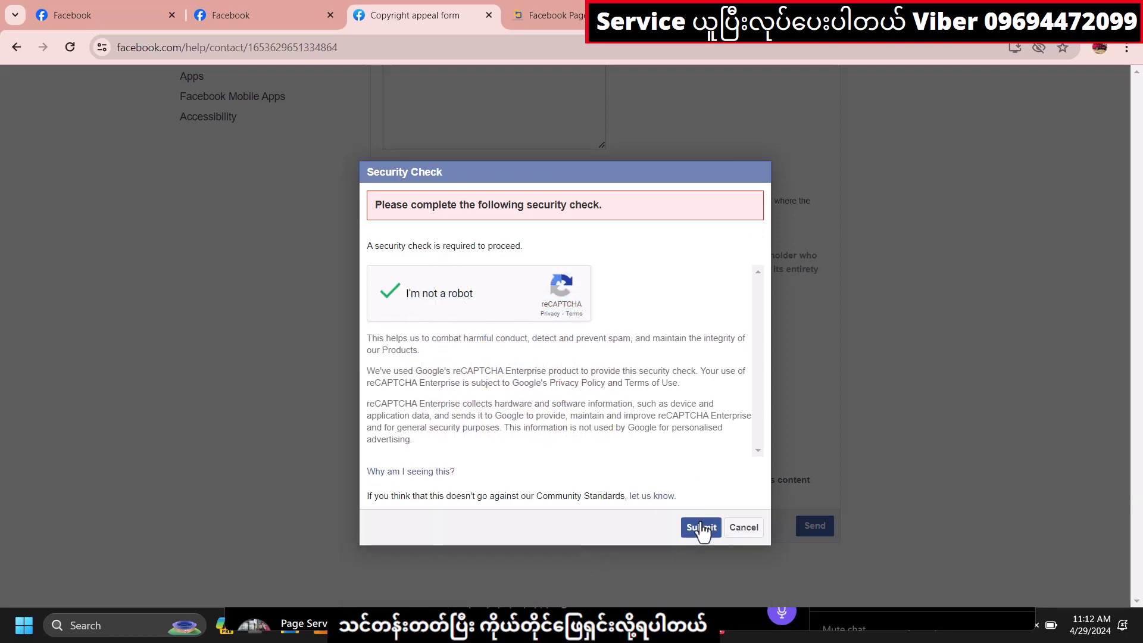
{"action": "left_click", "coordinate": [701, 527]}
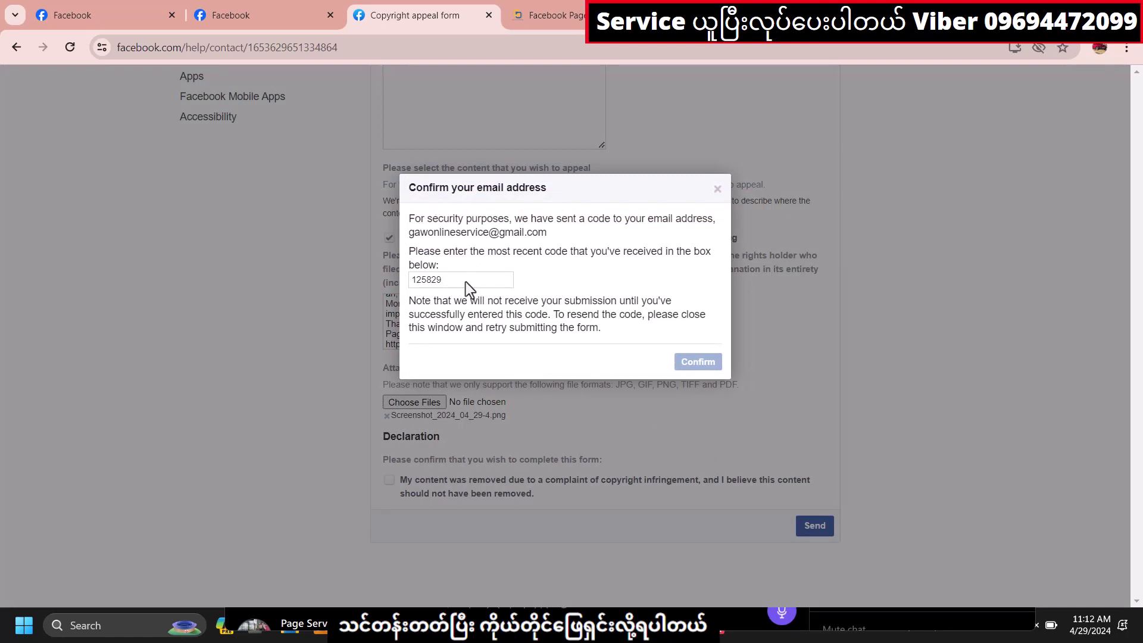
{"action": "key", "text": "Return"}
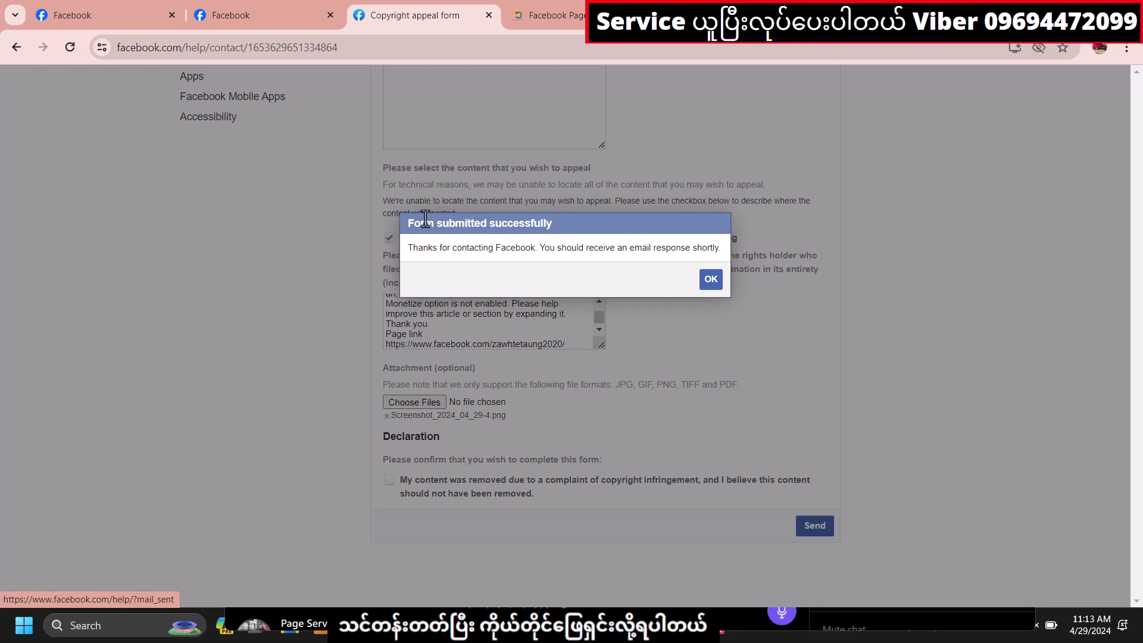
{"action": "left_click_drag", "start_coordinate": [409, 248], "coordinate": [712, 255]}
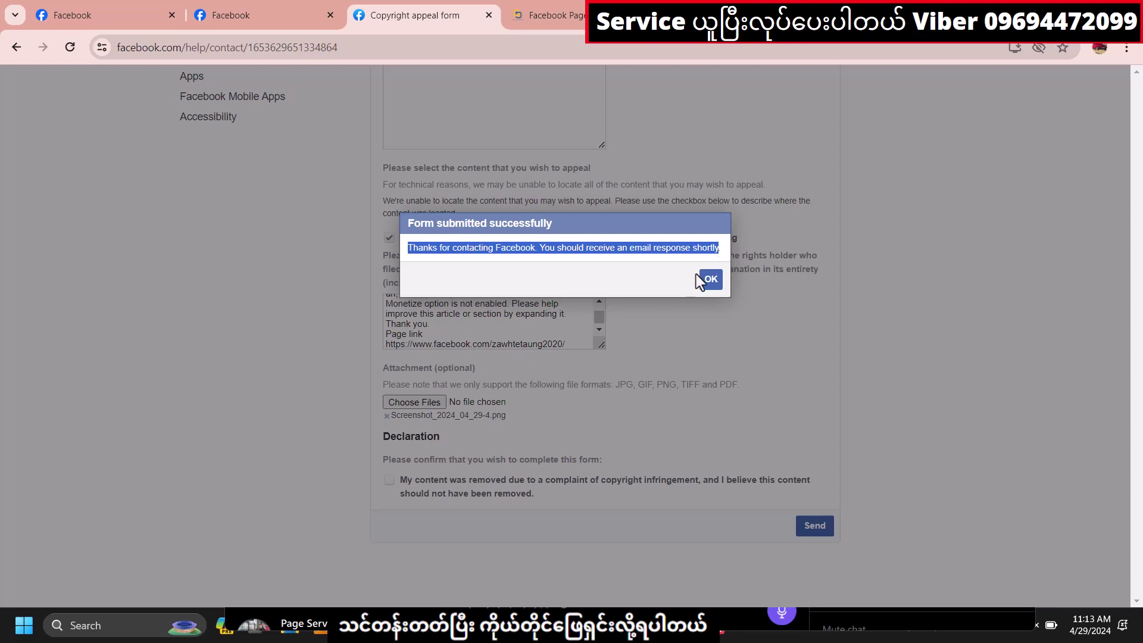
{"action": "left_click", "coordinate": [710, 279]}
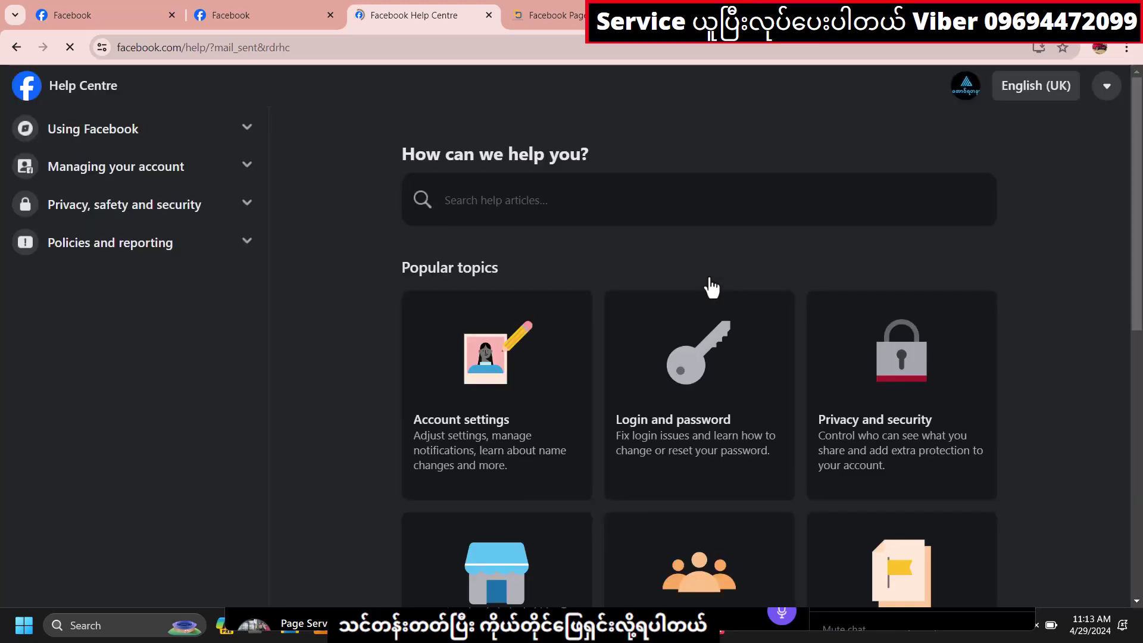
{"action": "left_click", "coordinate": [273, 18]}
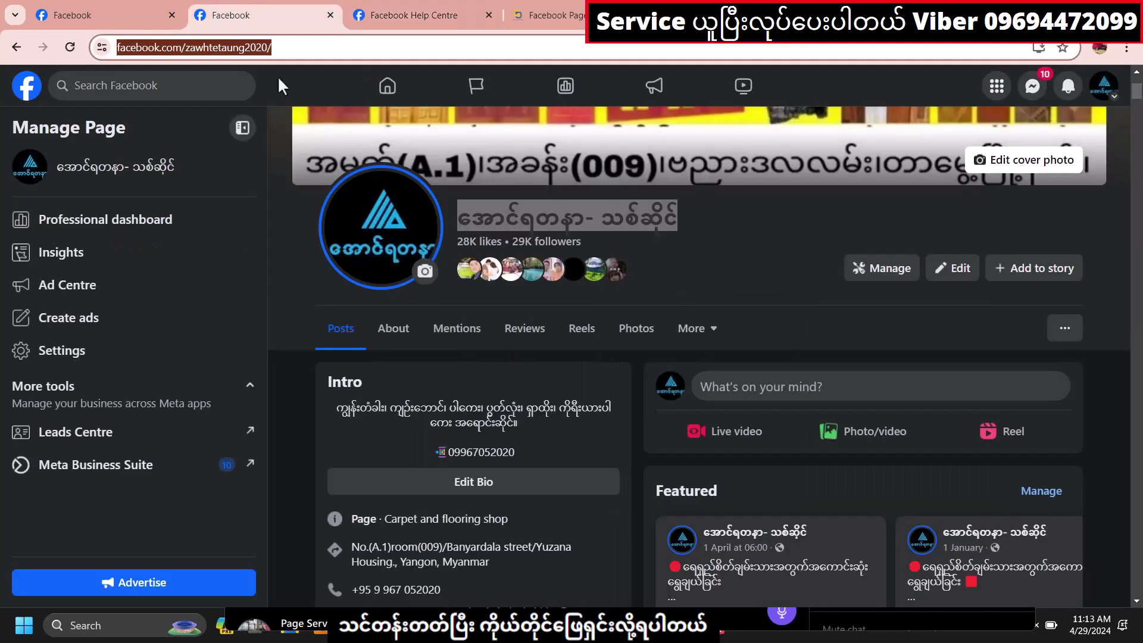
{"action": "left_click", "coordinate": [114, 14]}
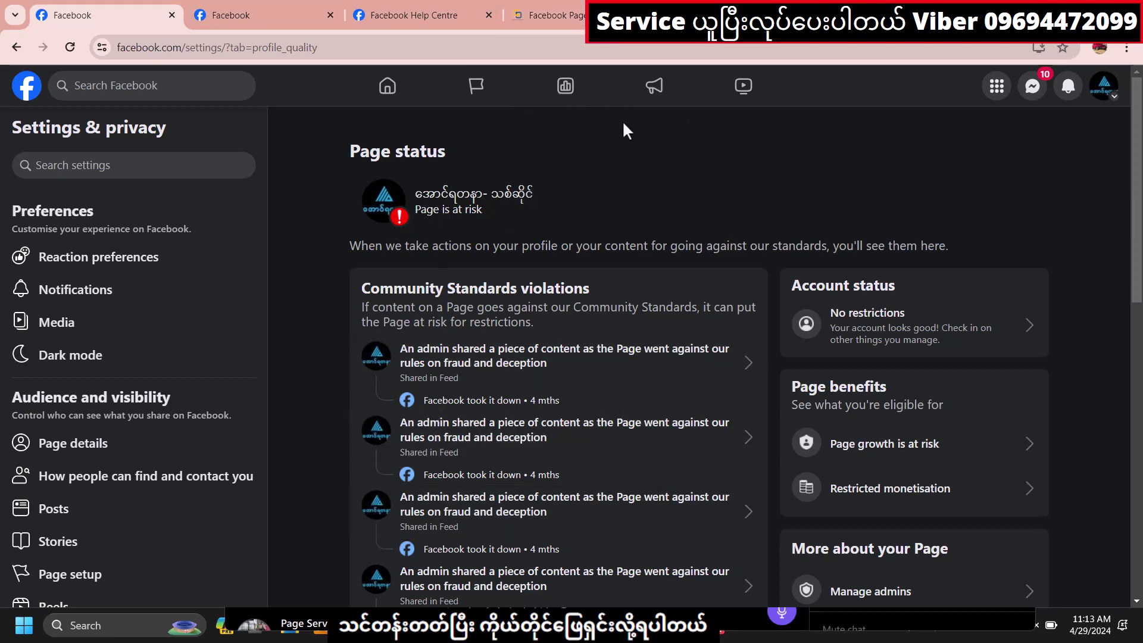
{"action": "left_click", "coordinate": [619, 15]}
- Close the ad on the Guest Post Blogging article and open its linked Facebook page appeal form
{"action": "left_click", "coordinate": [563, 12]}
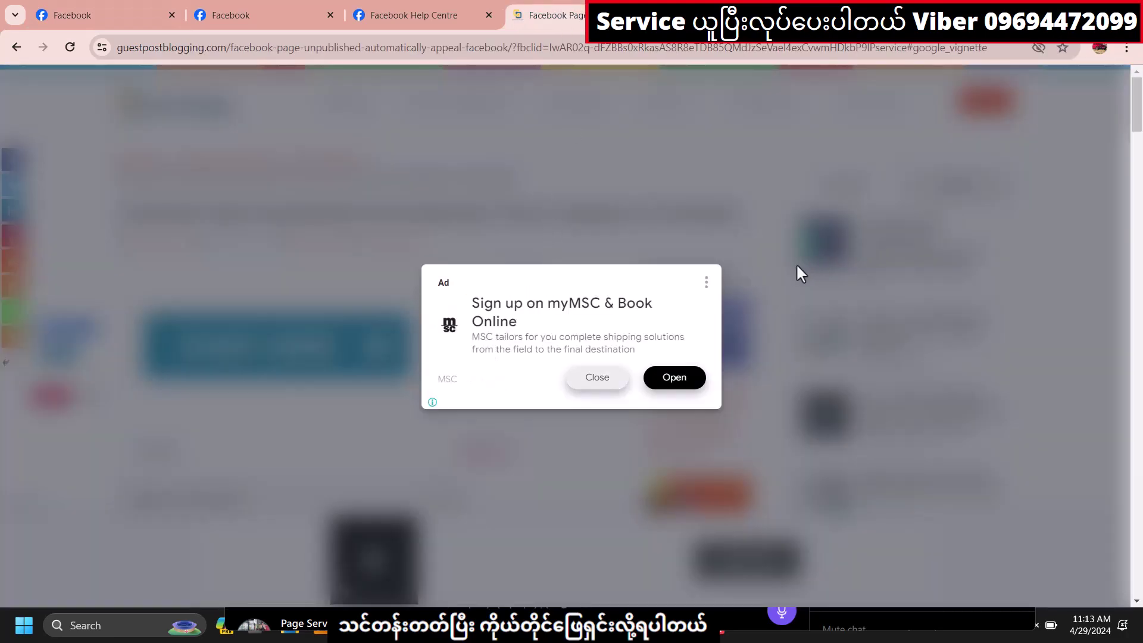
{"action": "left_click", "coordinate": [597, 377]}
{"action": "scroll", "coordinate": [533, 326], "scroll_direction": "down", "scroll_amount": 20}
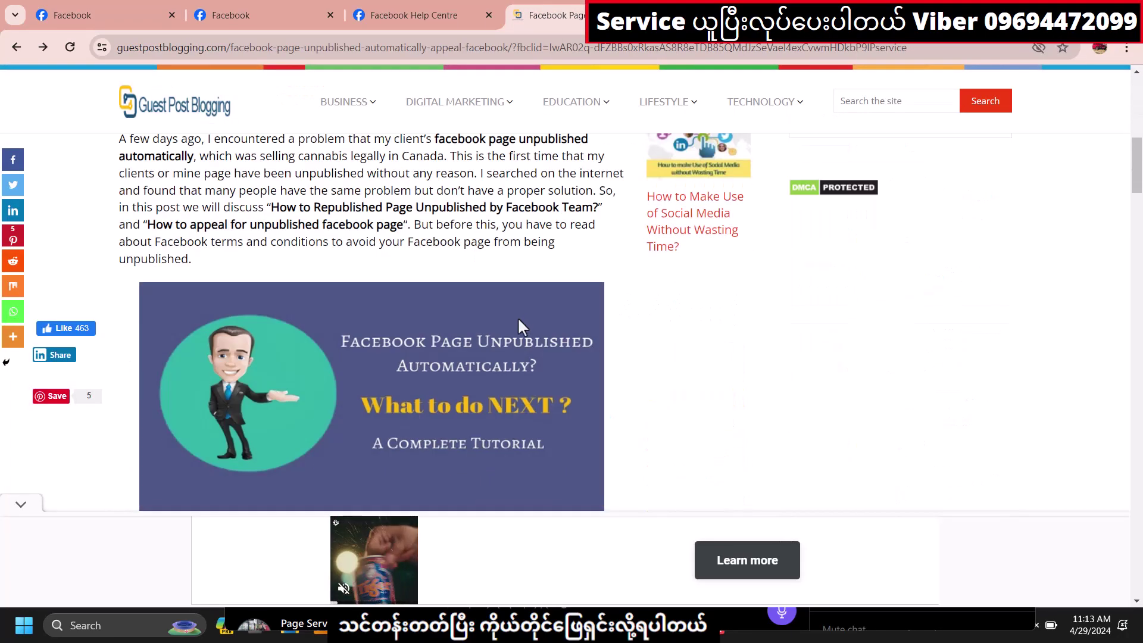
{"action": "scroll", "coordinate": [508, 335], "scroll_direction": "down", "scroll_amount": 10}
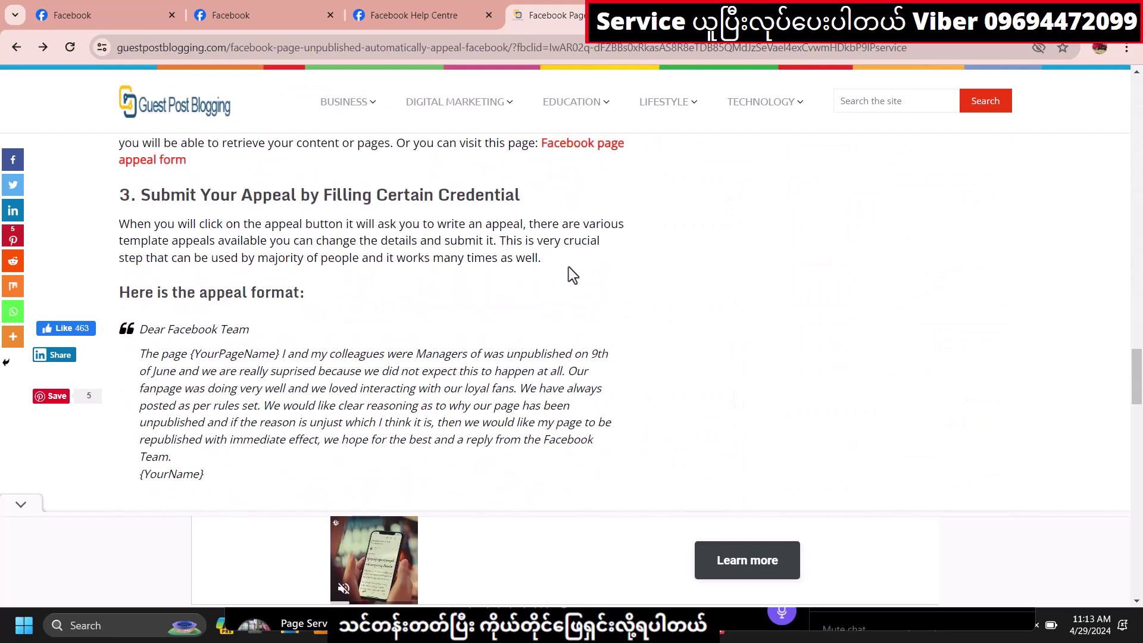
{"action": "left_click", "coordinate": [576, 147]}
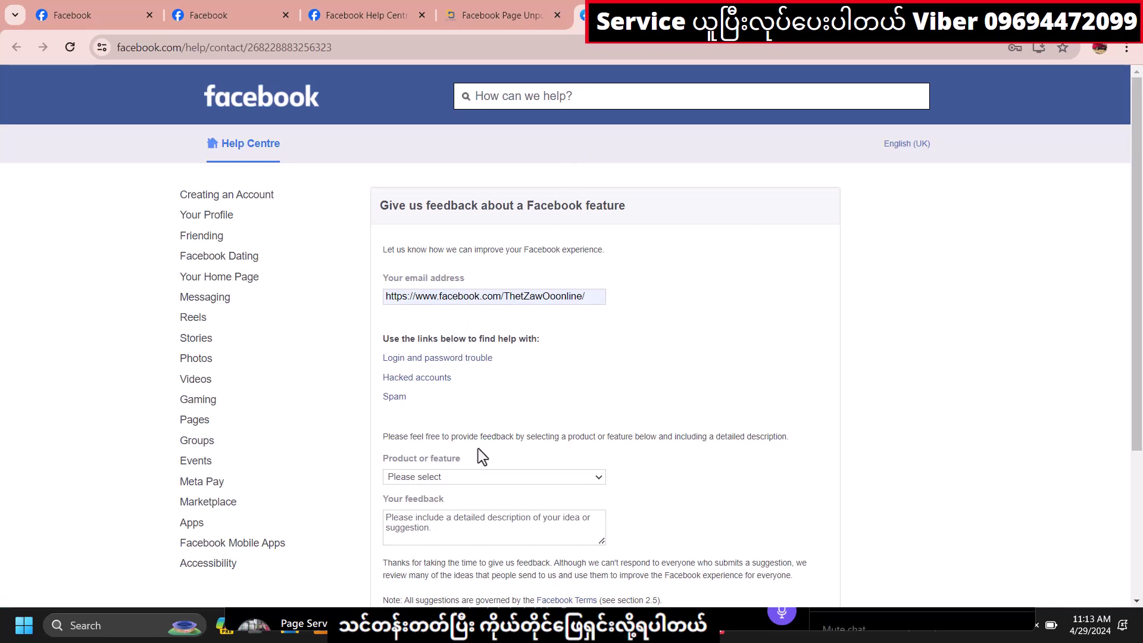
- Choose Pages as the product or feature and fill in the feedback with the "Hi Dear Facebook Team" unoriginal-content appeal copied from the notes
{"action": "left_click", "coordinate": [480, 477]}
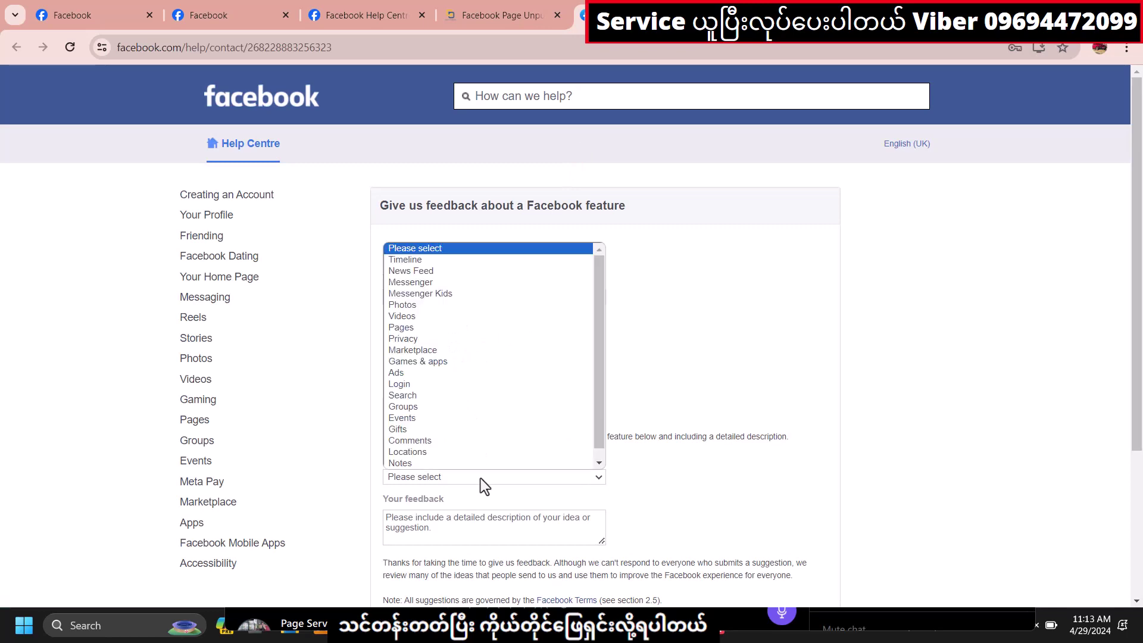
{"action": "left_click", "coordinate": [401, 326]}
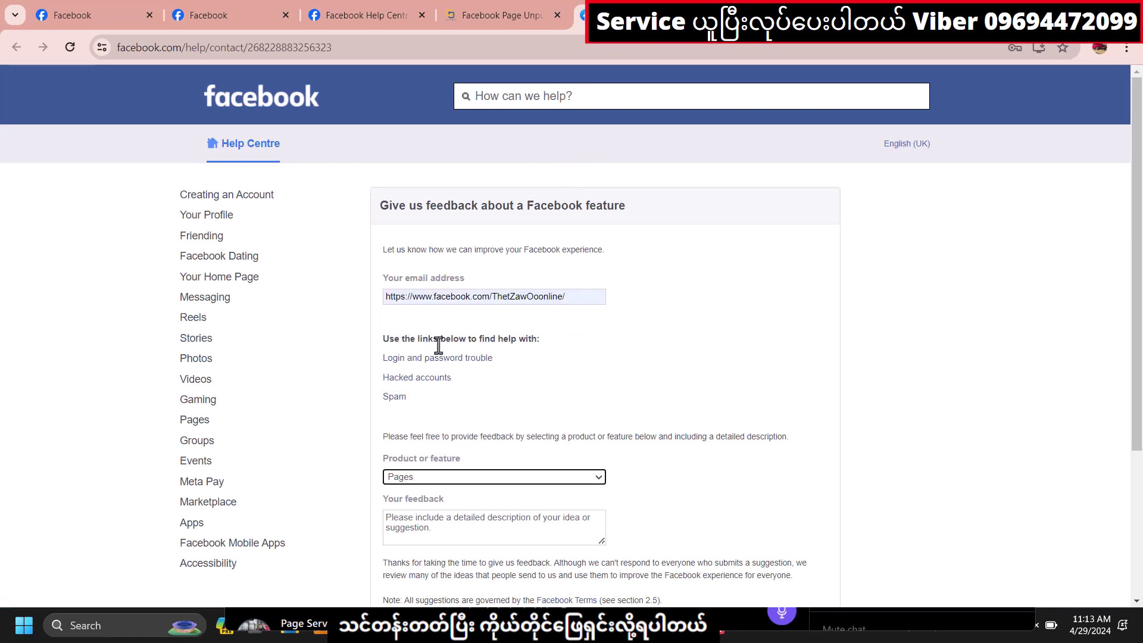
{"action": "scroll", "coordinate": [439, 342], "scroll_direction": "down", "scroll_amount": 2}
{"action": "left_click", "coordinate": [439, 375]}
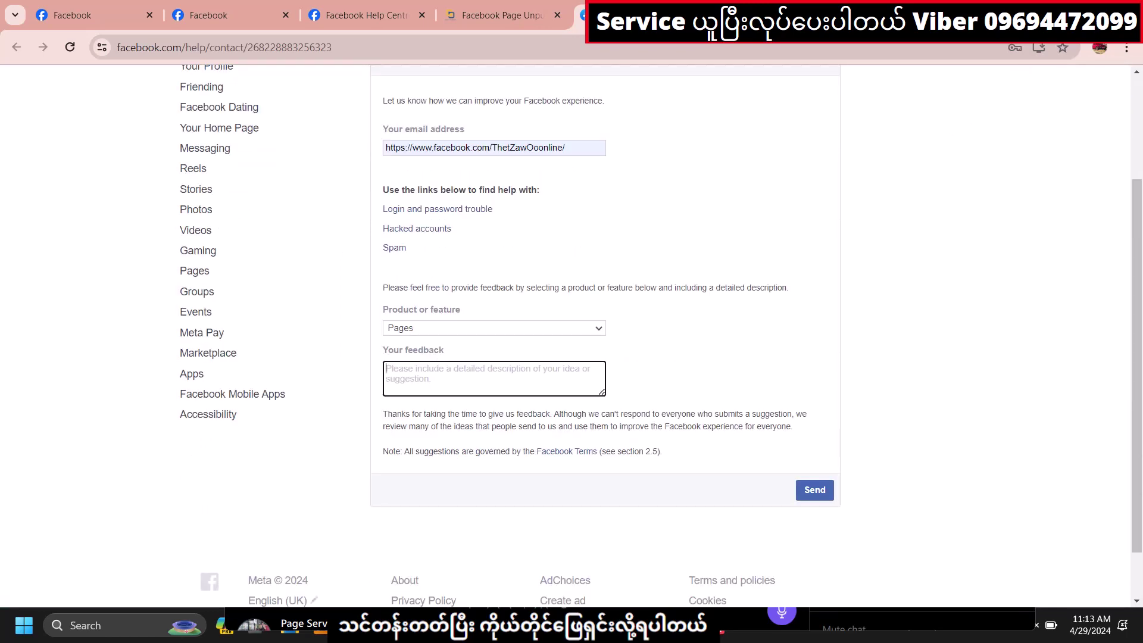
{"action": "key", "text": "super+Down"}
{"action": "right_click", "coordinate": [873, 363]}
{"action": "left_click", "coordinate": [911, 386]}
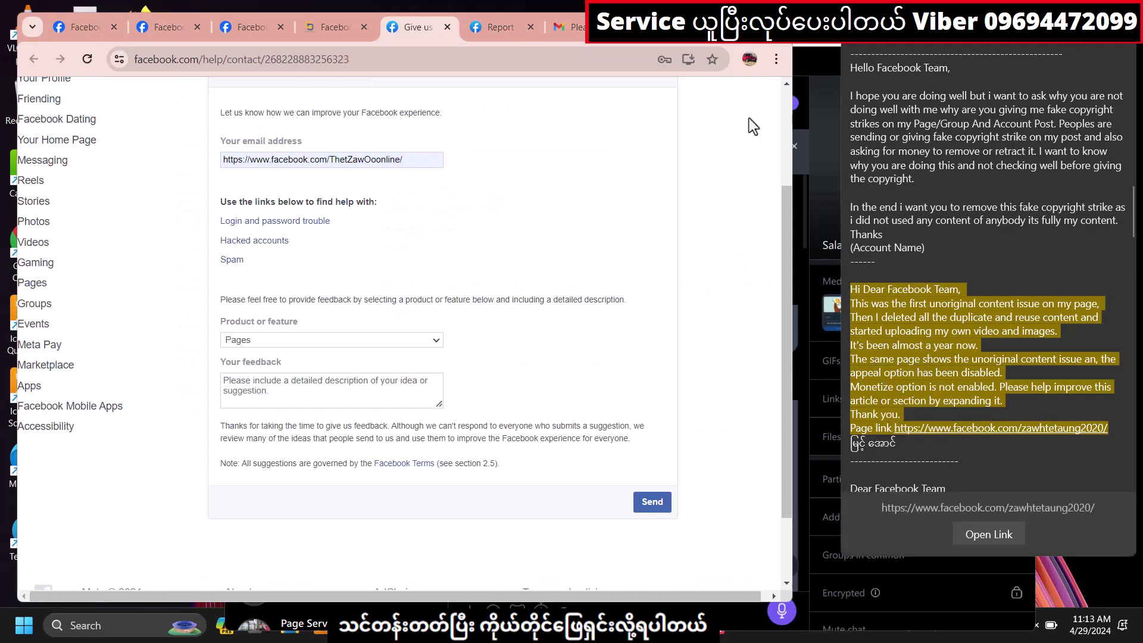
{"action": "key", "text": "super+Up"}
{"action": "right_click", "coordinate": [422, 373]}
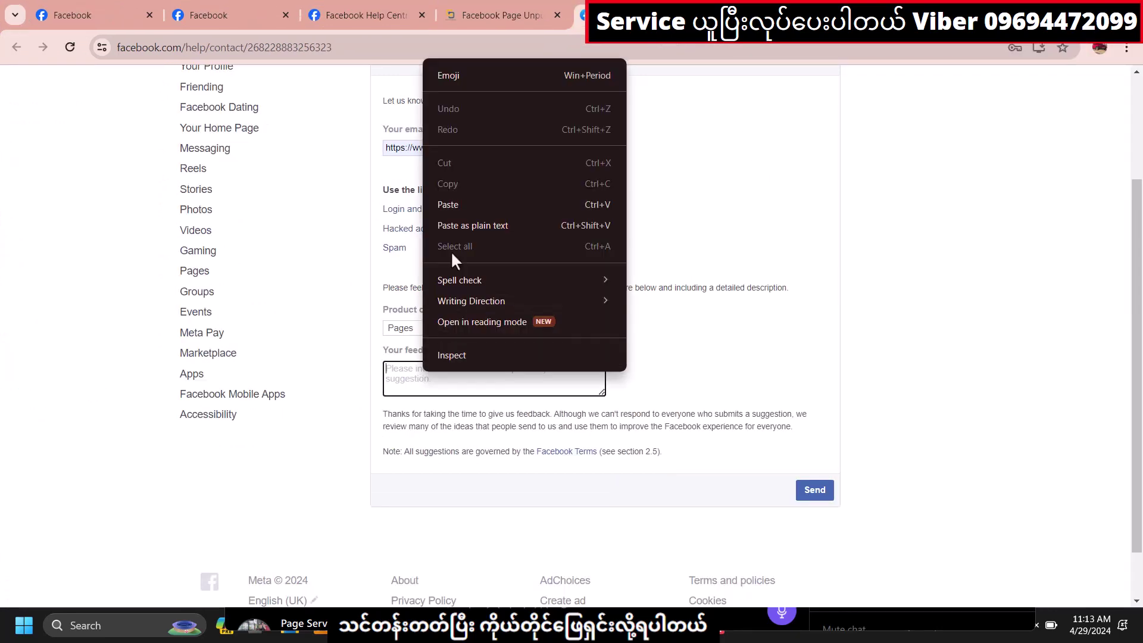
{"action": "left_click", "coordinate": [455, 205]}
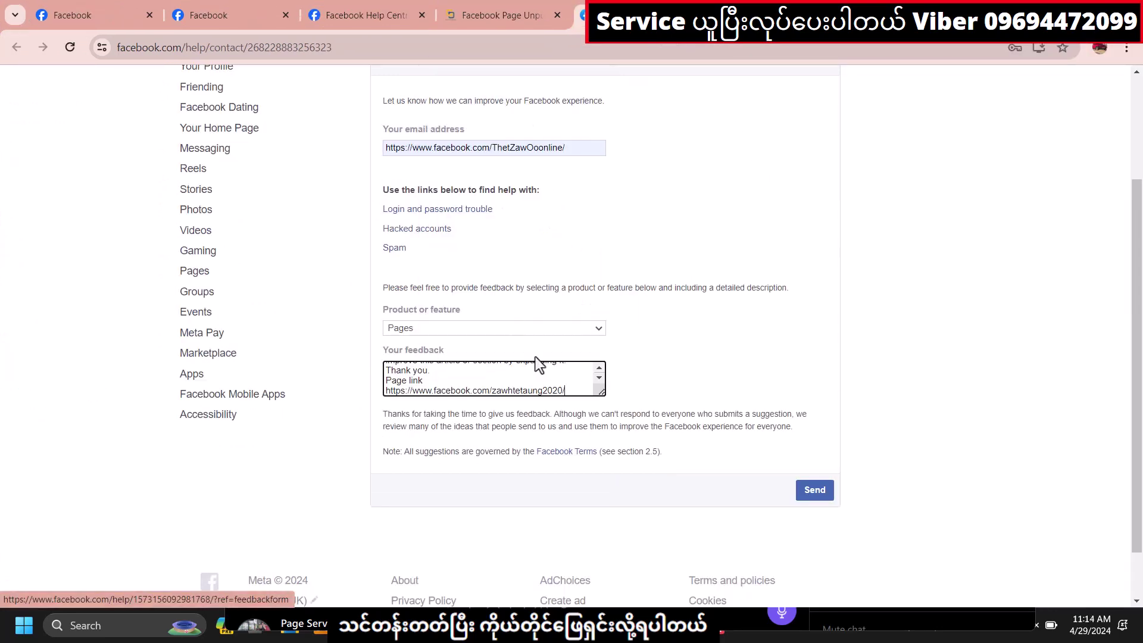
- Try to send the feedback form, dismiss the notice and clear the email address field
{"action": "left_click", "coordinate": [824, 494]}
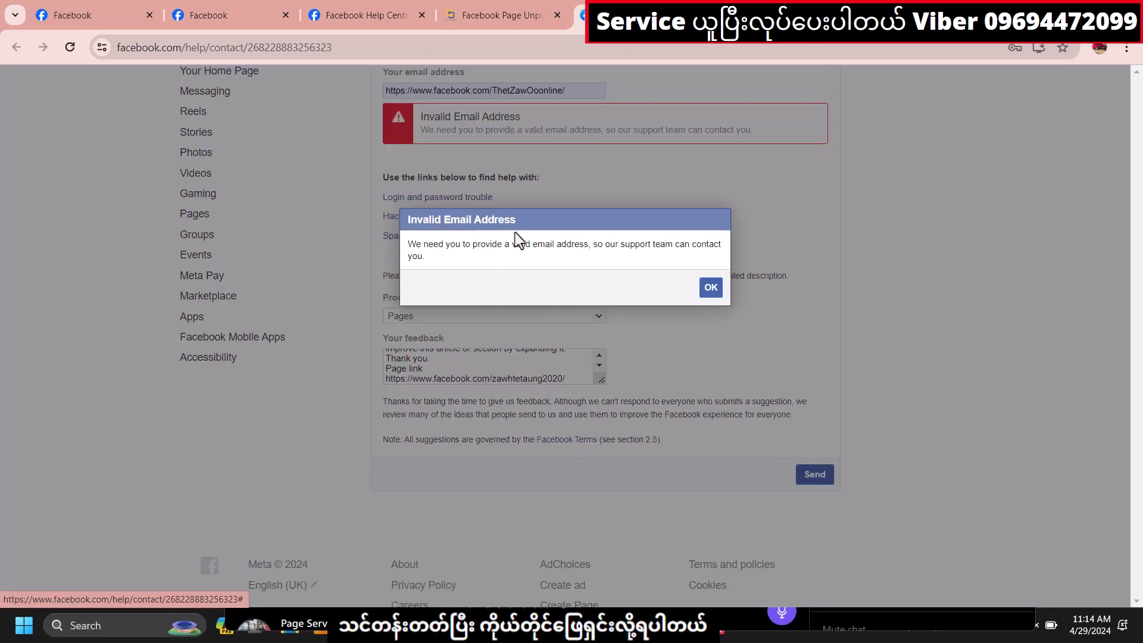
{"action": "left_click", "coordinate": [710, 287]}
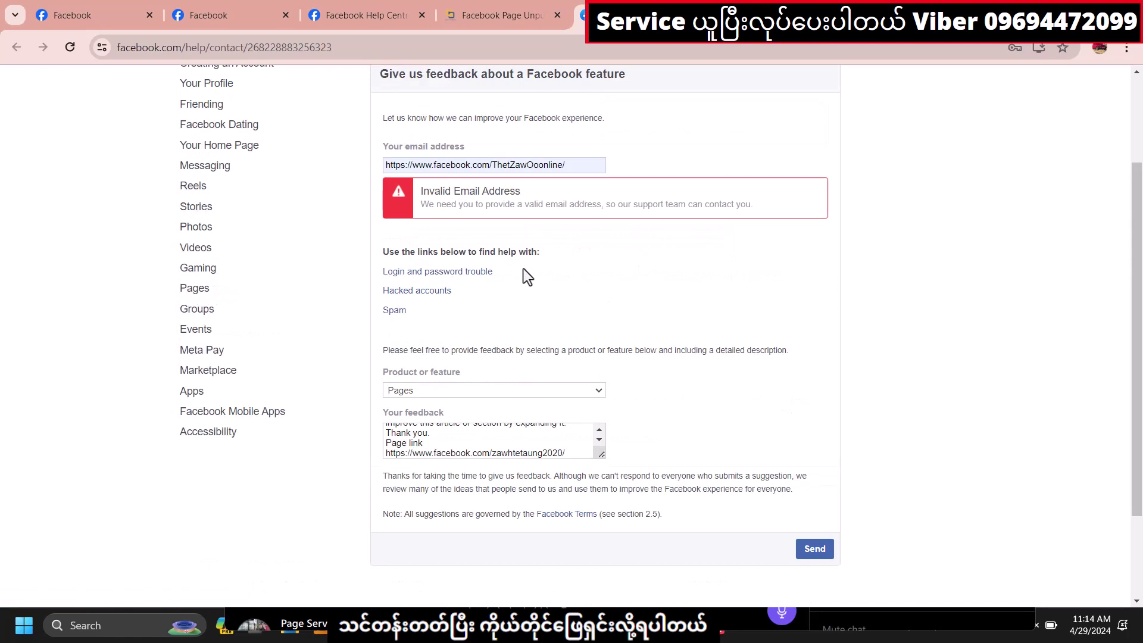
{"action": "left_click", "coordinate": [572, 165]}
{"action": "left_click_drag", "start_coordinate": [582, 167], "coordinate": [357, 163]}
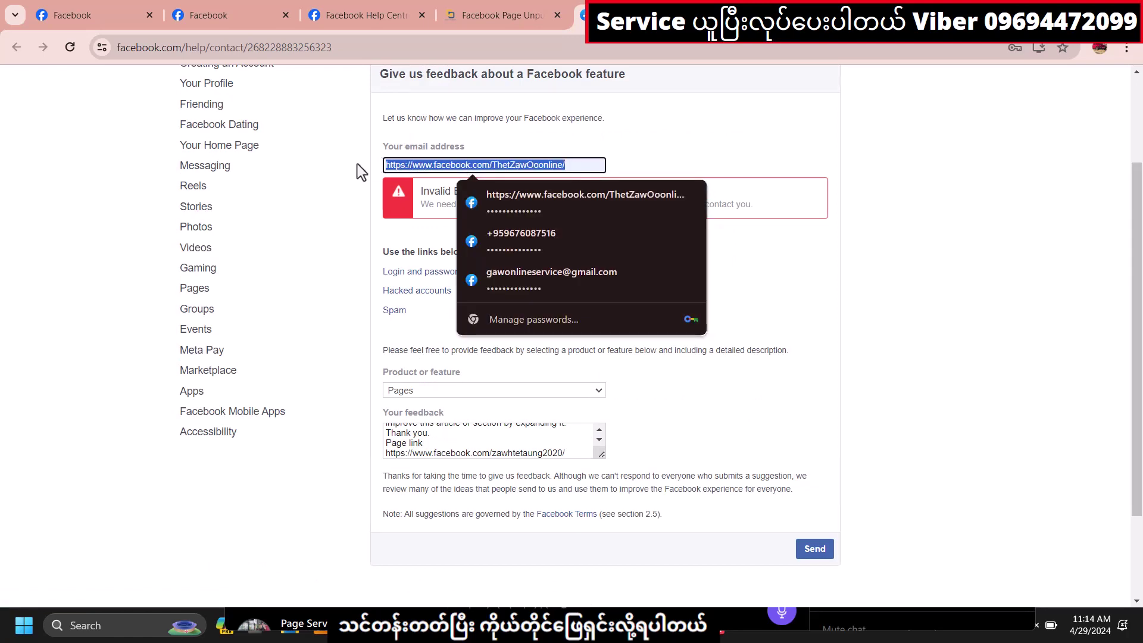
{"action": "key", "text": "BackSpace"}
- Copy the account's email address from Gmail and enter it as the email address on the Facebook feedback form
{"action": "scroll", "coordinate": [343, 145], "scroll_direction": "up", "scroll_amount": 2}
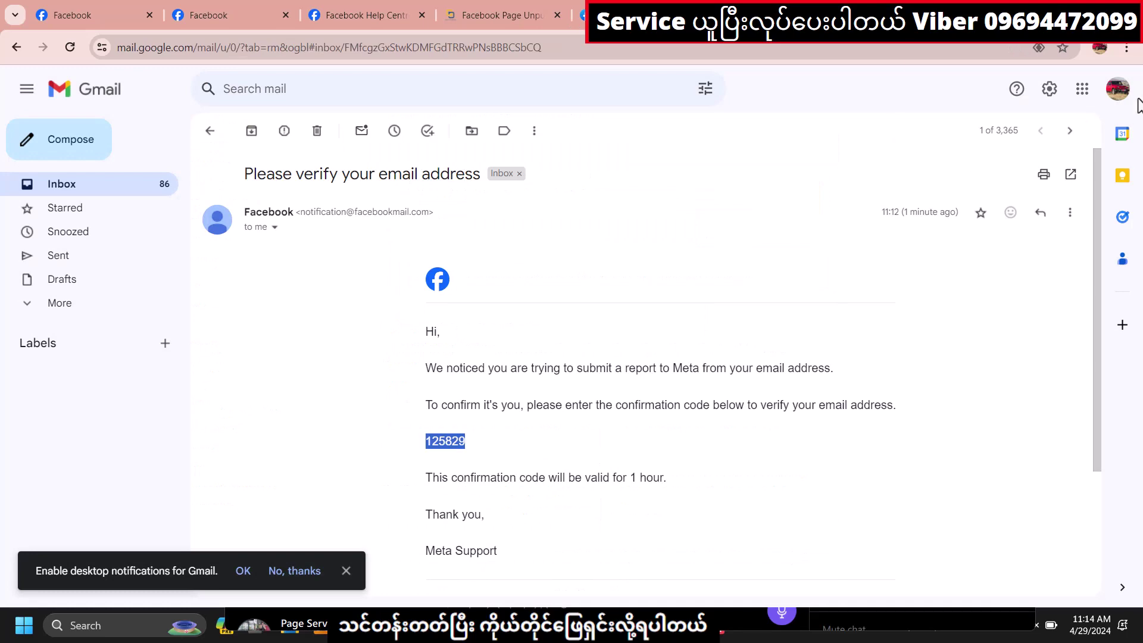
{"action": "left_click", "coordinate": [1117, 88]}
{"action": "left_click_drag", "start_coordinate": [1050, 134], "coordinate": [905, 134]}
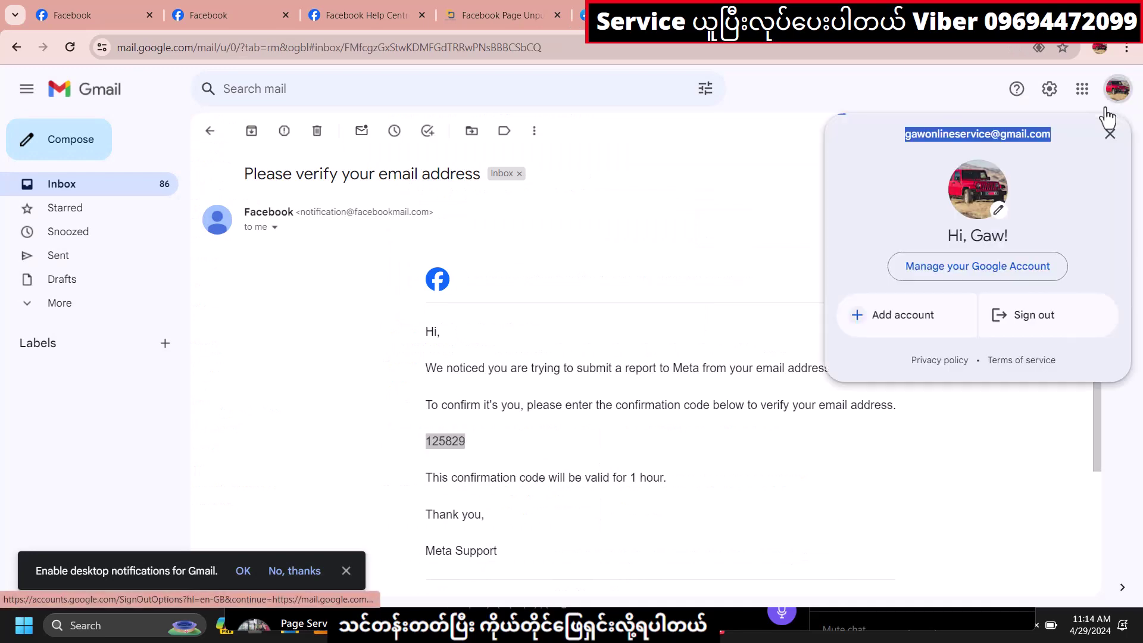
{"action": "right_click", "coordinate": [952, 134]}
{"action": "left_click", "coordinate": [891, 150]}
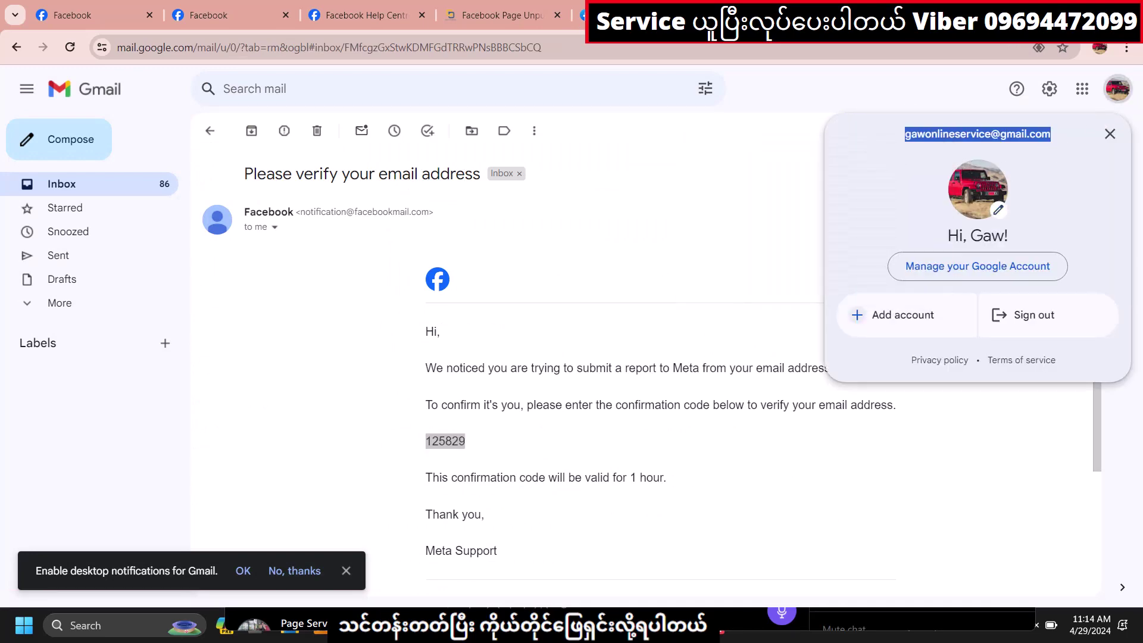
{"action": "left_click", "coordinate": [501, 7]}
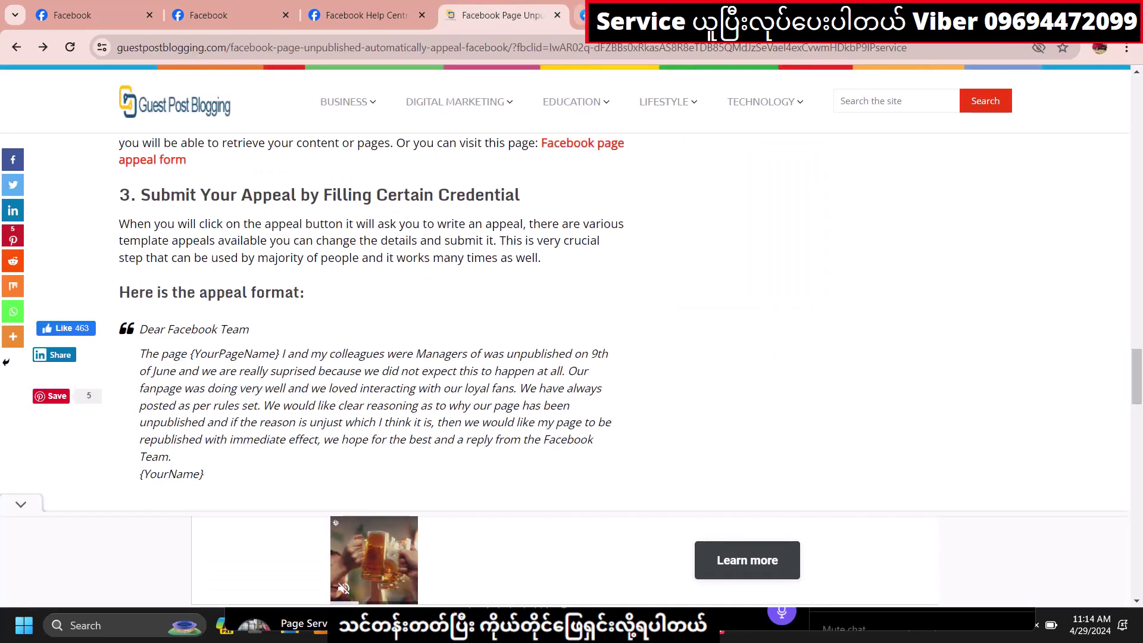
{"action": "left_click", "coordinate": [577, 11]}
{"action": "right_click", "coordinate": [419, 235]}
{"action": "left_click", "coordinate": [480, 381]}
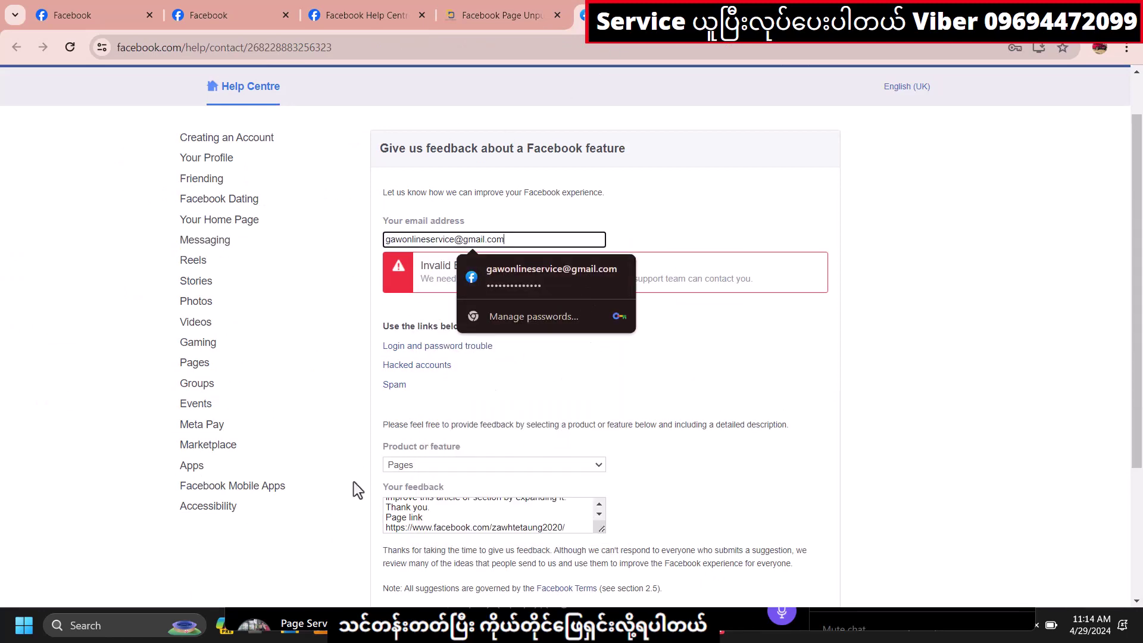
- Send the feedback form and dismiss the submission notice
{"action": "scroll", "coordinate": [366, 469], "scroll_direction": "down", "scroll_amount": 1}
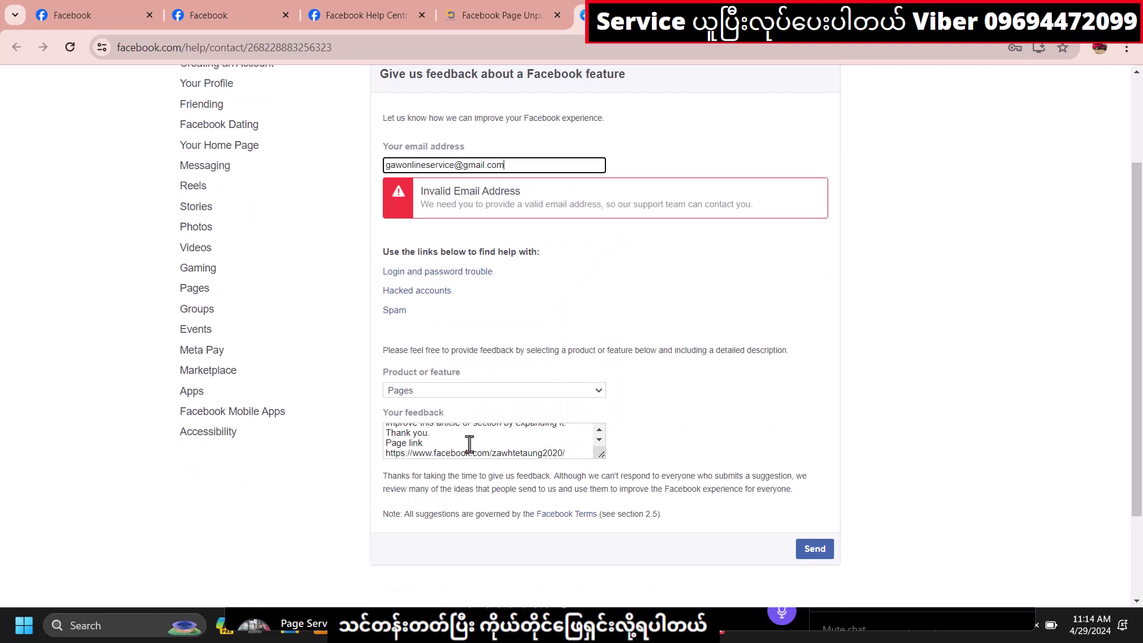
{"action": "left_click", "coordinate": [814, 548]}
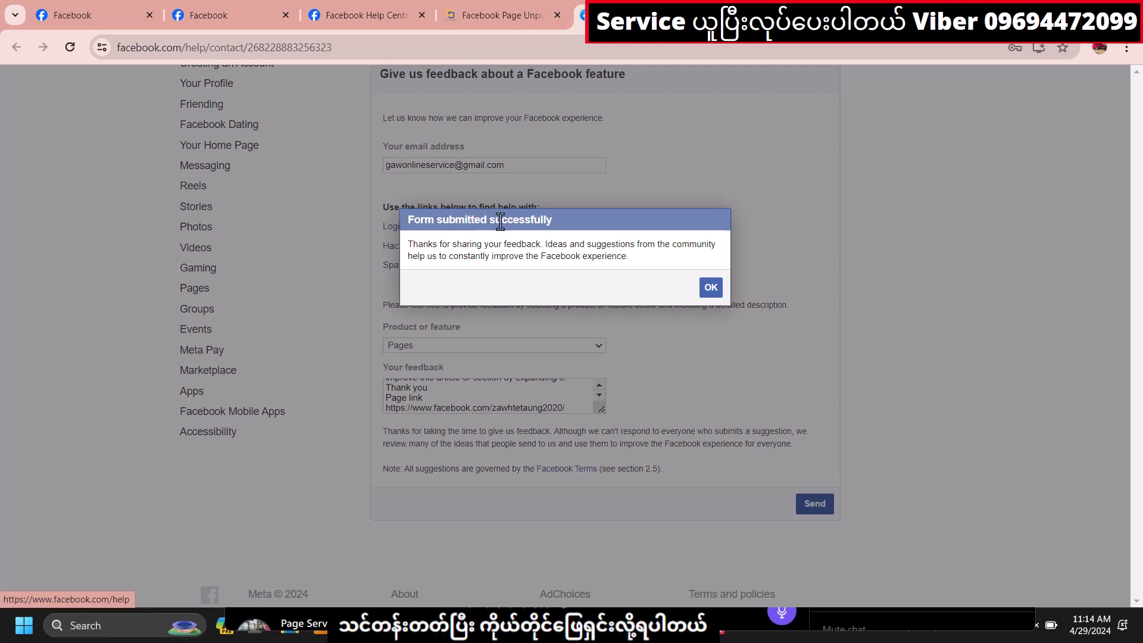
{"action": "left_click", "coordinate": [710, 286]}
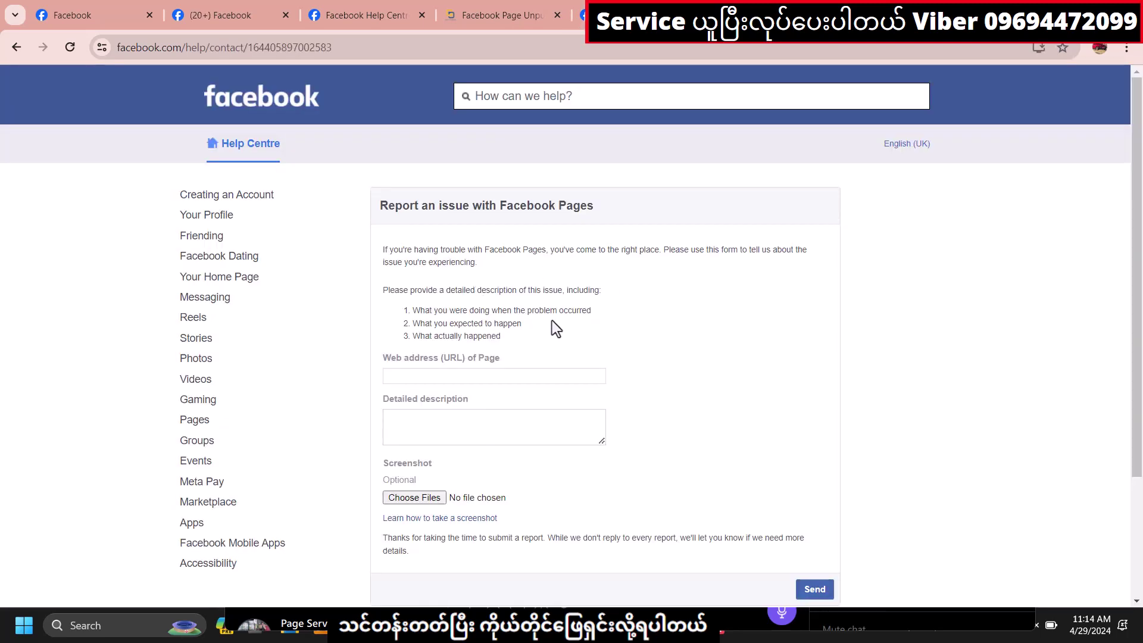
- Copy the Page link from the notes and enter it as the Page's web address on the Facebook Pages issue report
{"action": "left_click", "coordinate": [457, 376]}
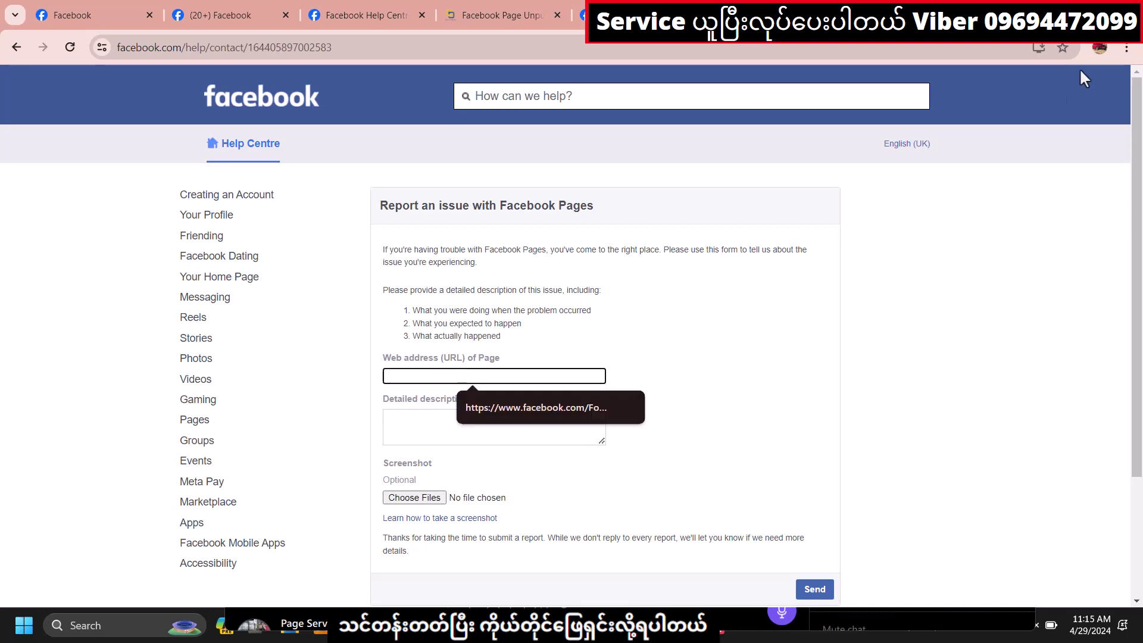
{"action": "left_click", "coordinate": [1103, 9]}
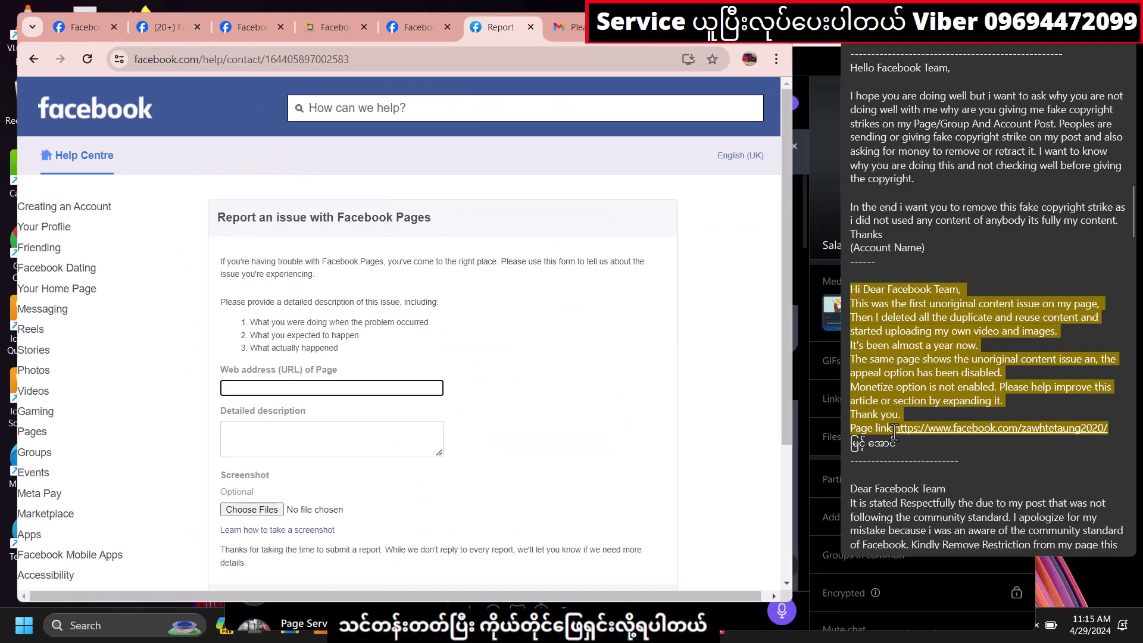
{"action": "left_click_drag", "start_coordinate": [894, 430], "coordinate": [1107, 430]}
{"action": "right_click", "coordinate": [1076, 438]}
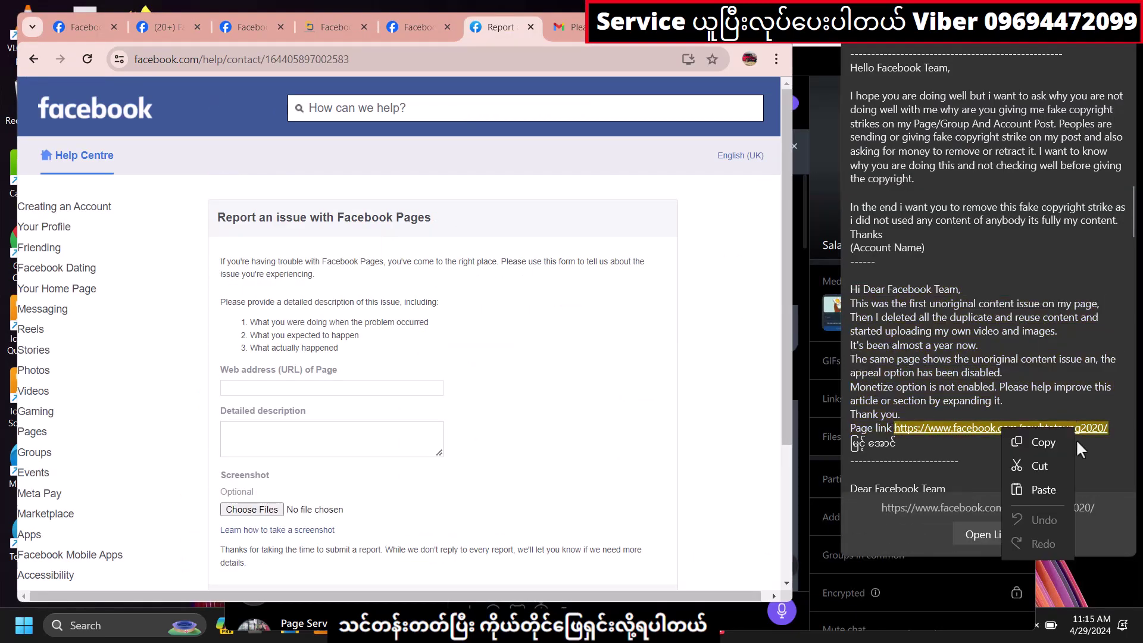
{"action": "left_click", "coordinate": [1048, 444]}
{"action": "right_click", "coordinate": [349, 390]}
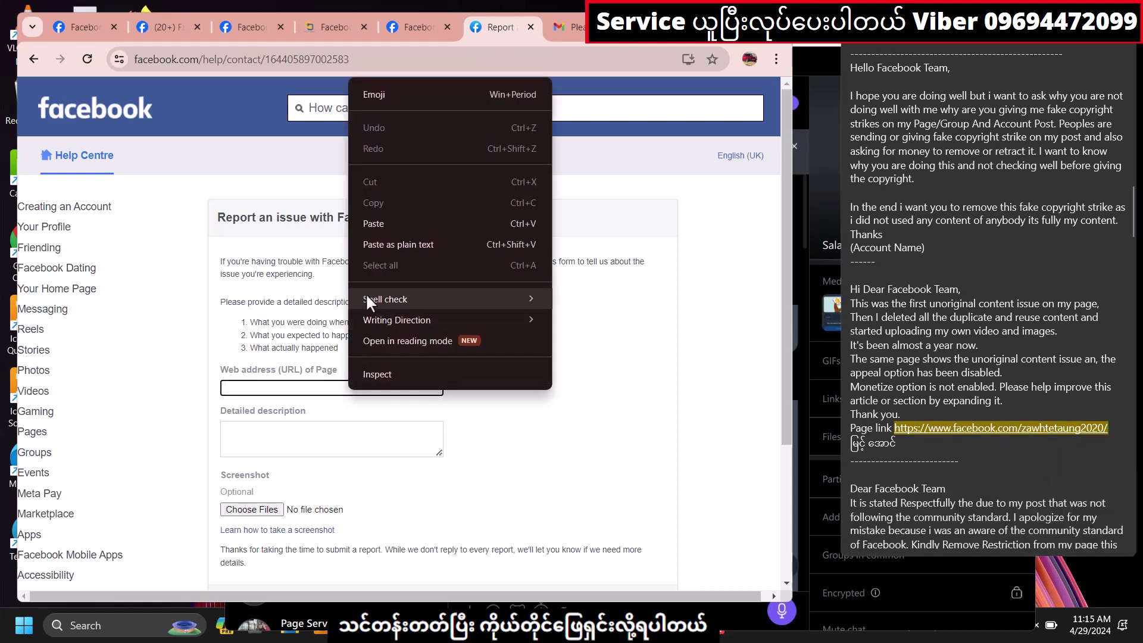
{"action": "left_click", "coordinate": [387, 224]}
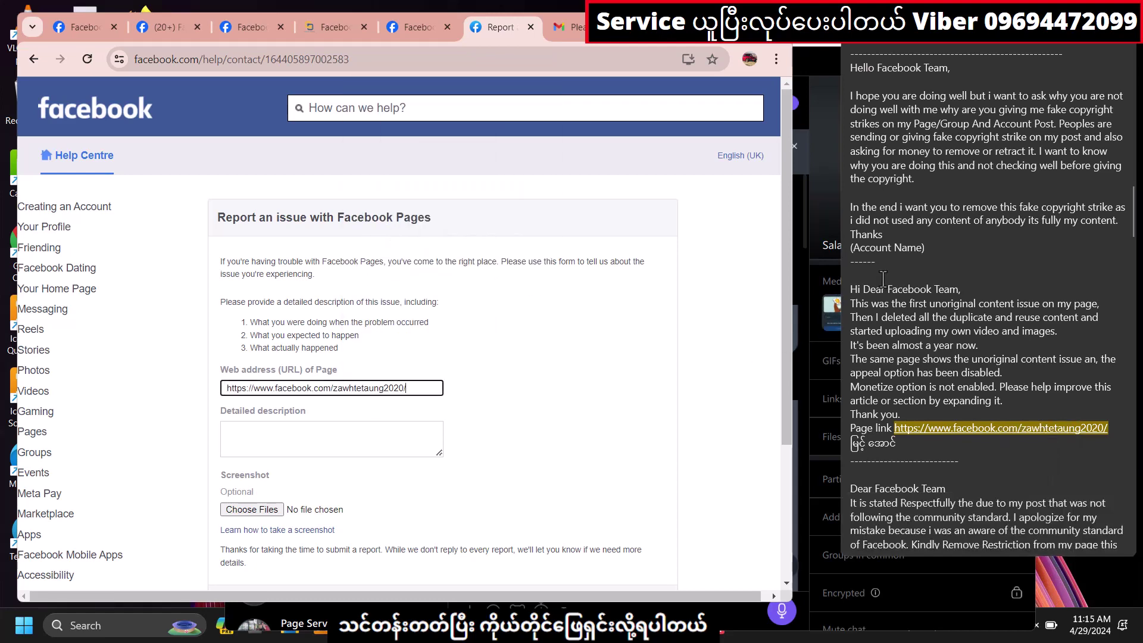
- Replace the My Page URL link in the notes' "Dear Facebook team" apology message with the copied Page link
{"action": "scroll", "coordinate": [883, 279], "scroll_direction": "up", "scroll_amount": 3}
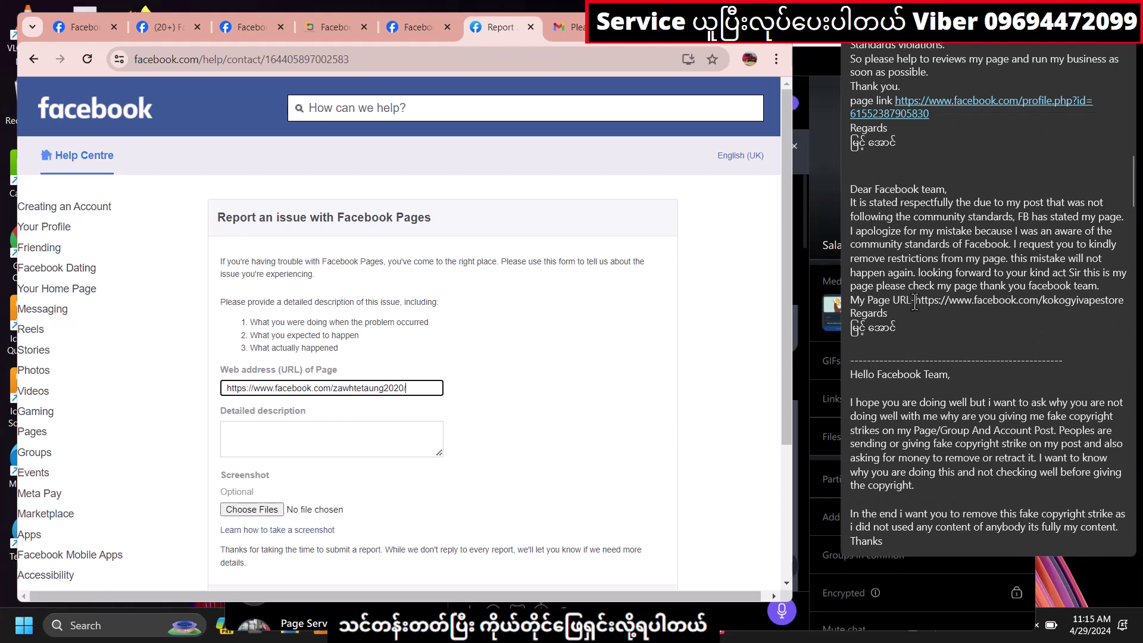
{"action": "left_click_drag", "start_coordinate": [915, 301], "coordinate": [1119, 305]}
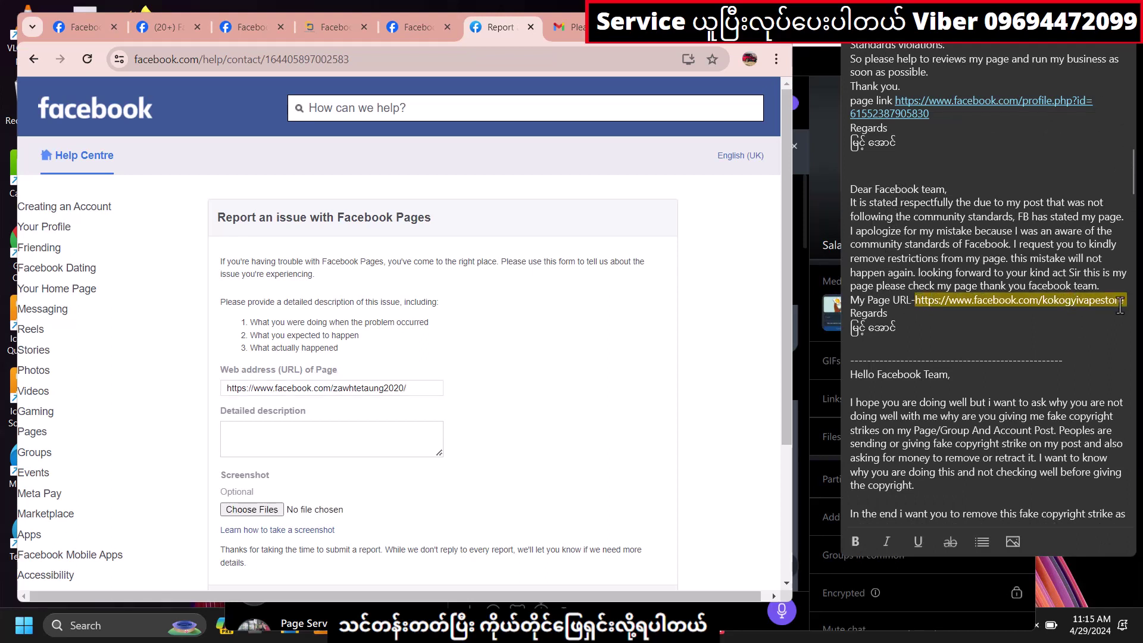
{"action": "right_click", "coordinate": [1089, 304]}
{"action": "left_click", "coordinate": [1040, 359]}
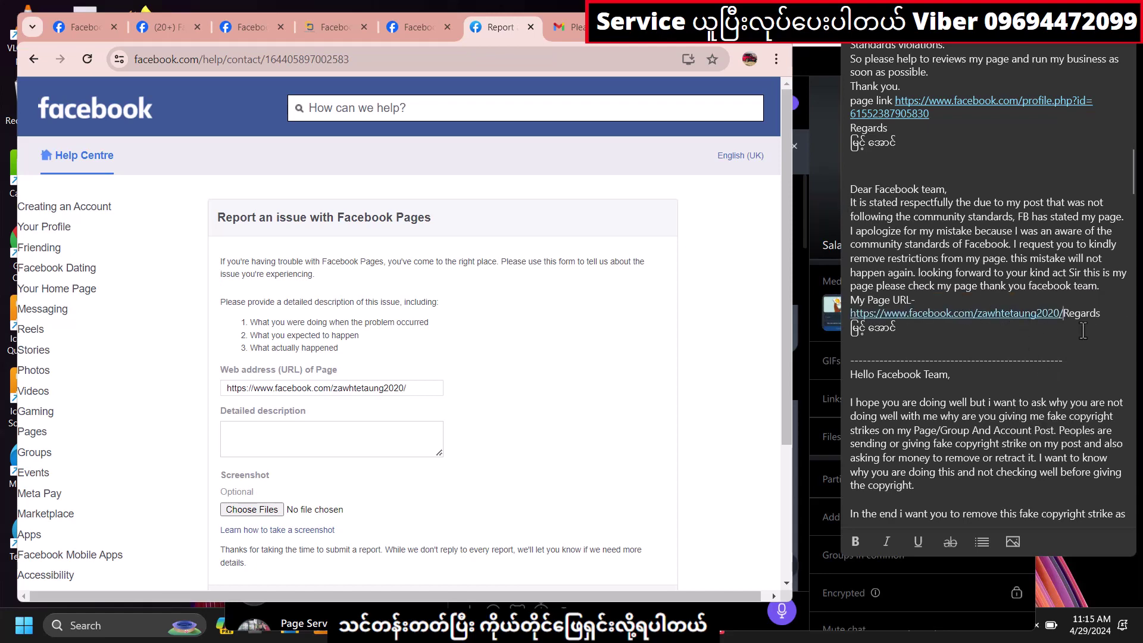
- Fill the report's detailed description with the apology message from the notes and delete its "Regards" sign-off
{"action": "key", "text": "super+Up"}
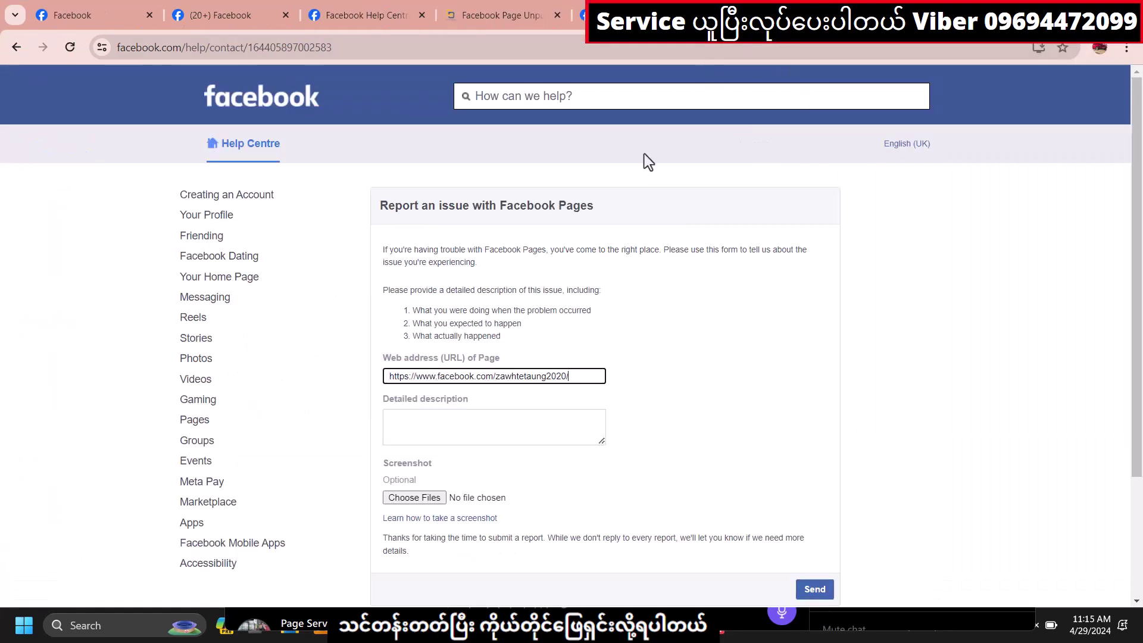
{"action": "right_click", "coordinate": [441, 420]}
{"action": "left_click", "coordinate": [462, 265]}
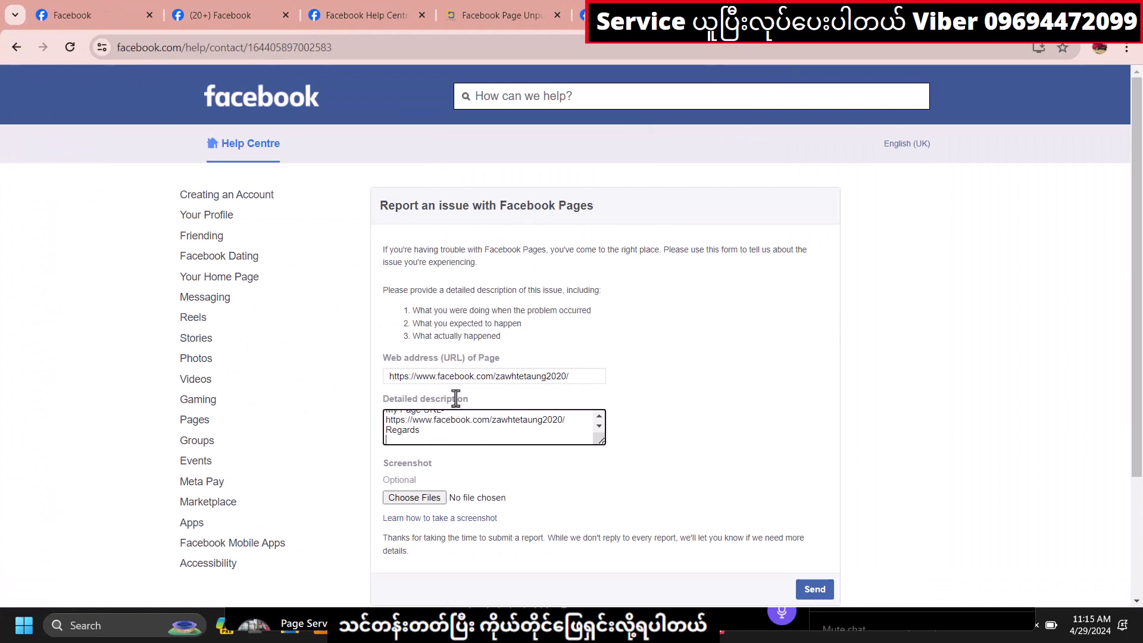
{"action": "left_click_drag", "start_coordinate": [426, 434], "coordinate": [384, 431]}
{"action": "key", "text": "BackSpace"}
- Attach Screenshot_2024_04_29-4 from Downloads to the issue report, send the form and dismiss the submission notice
{"action": "left_click", "coordinate": [441, 501]}
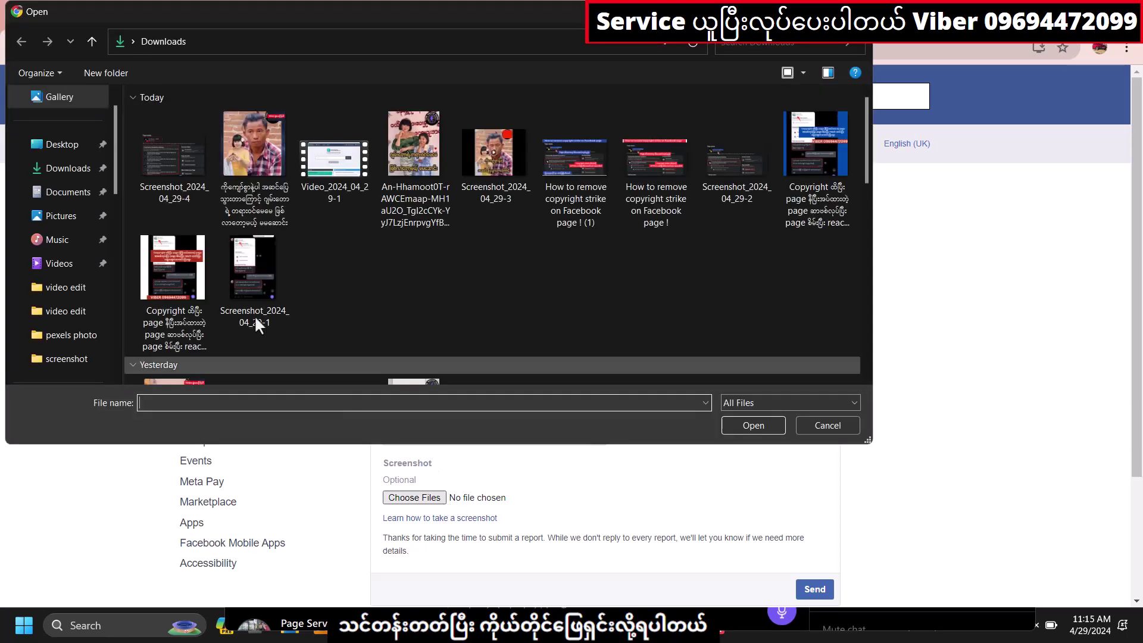
{"action": "left_click", "coordinate": [140, 165]}
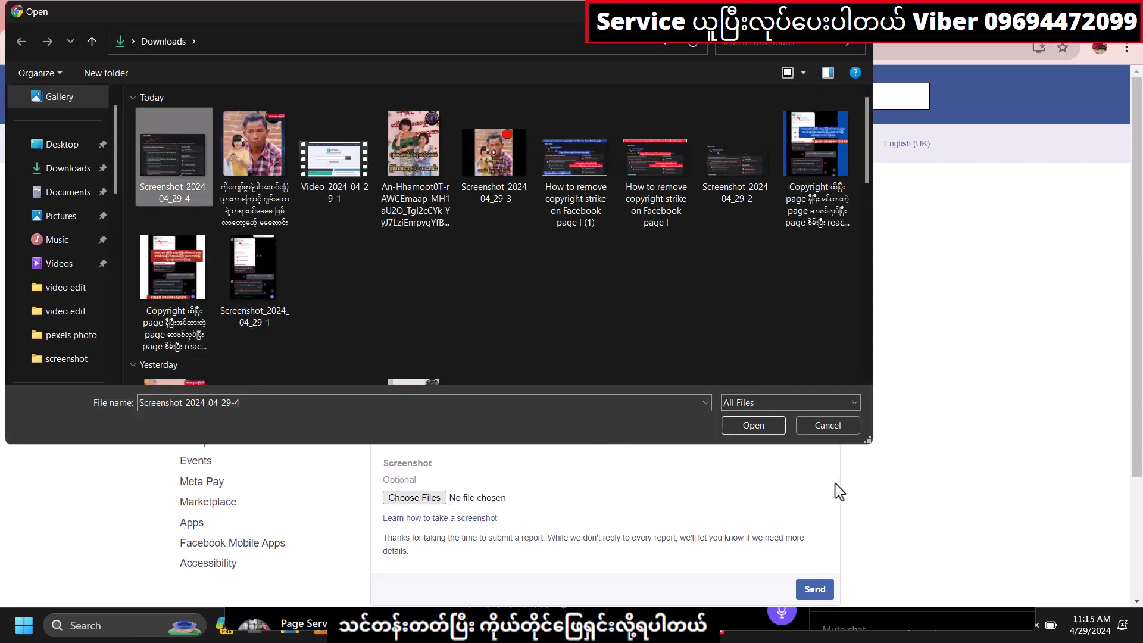
{"action": "left_click", "coordinate": [773, 426]}
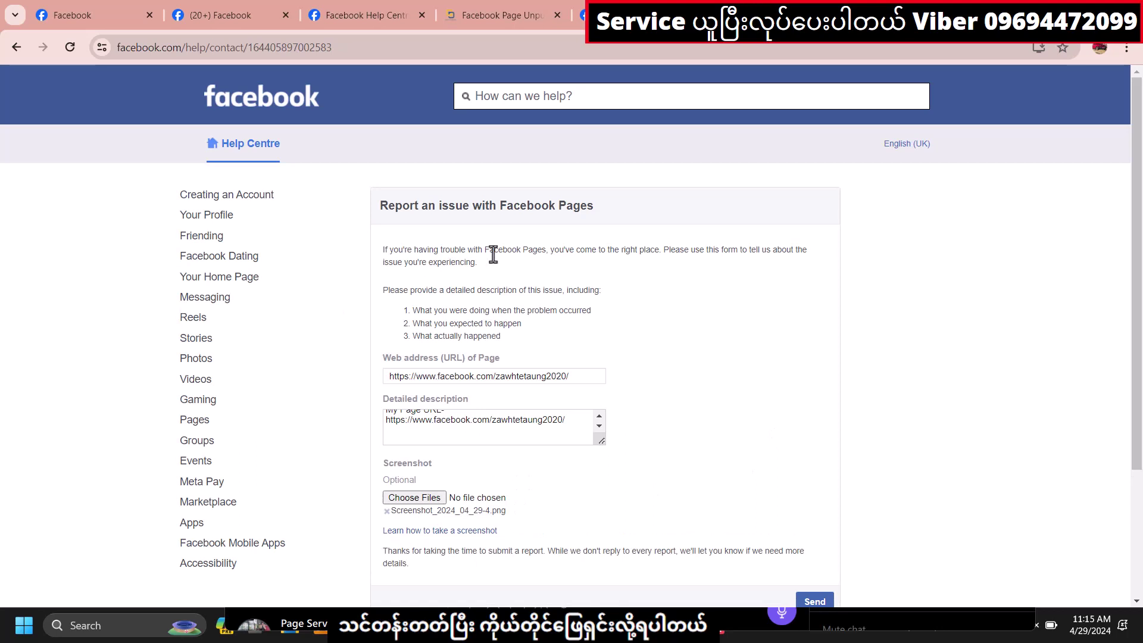
{"action": "left_click", "coordinate": [816, 602]}
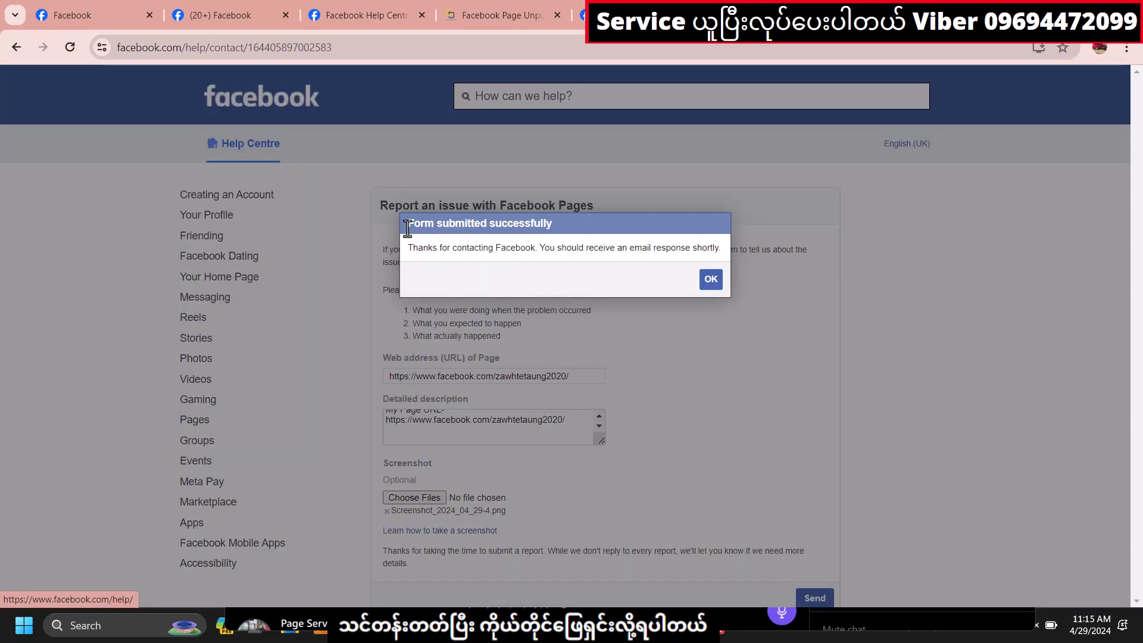
{"action": "left_click", "coordinate": [711, 283]}
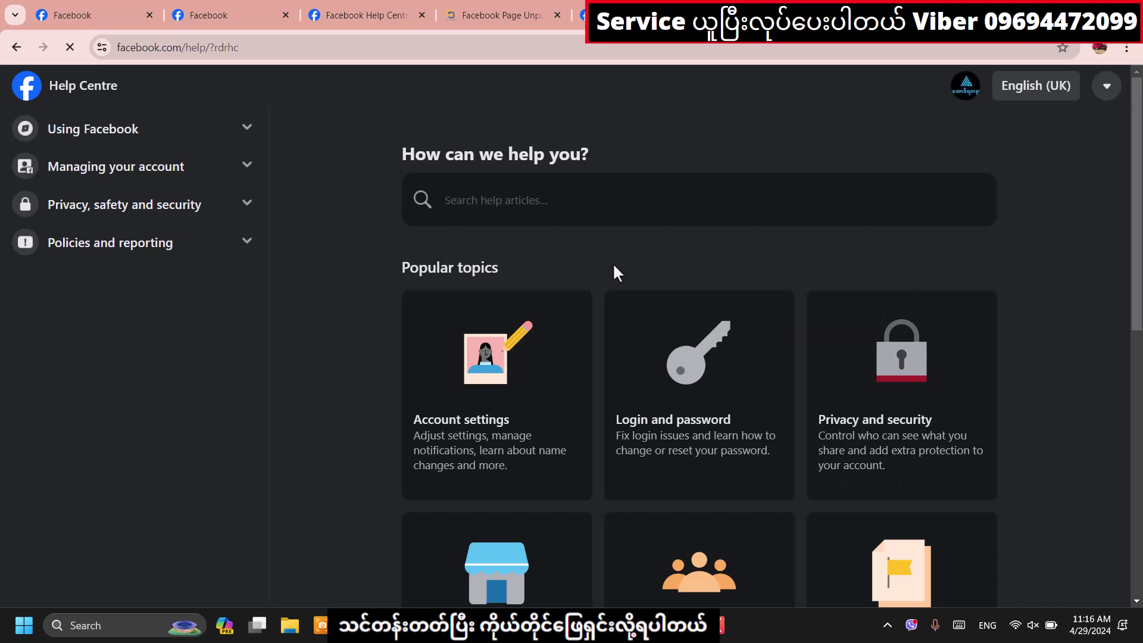
{"action": "left_click", "coordinate": [71, 20]}
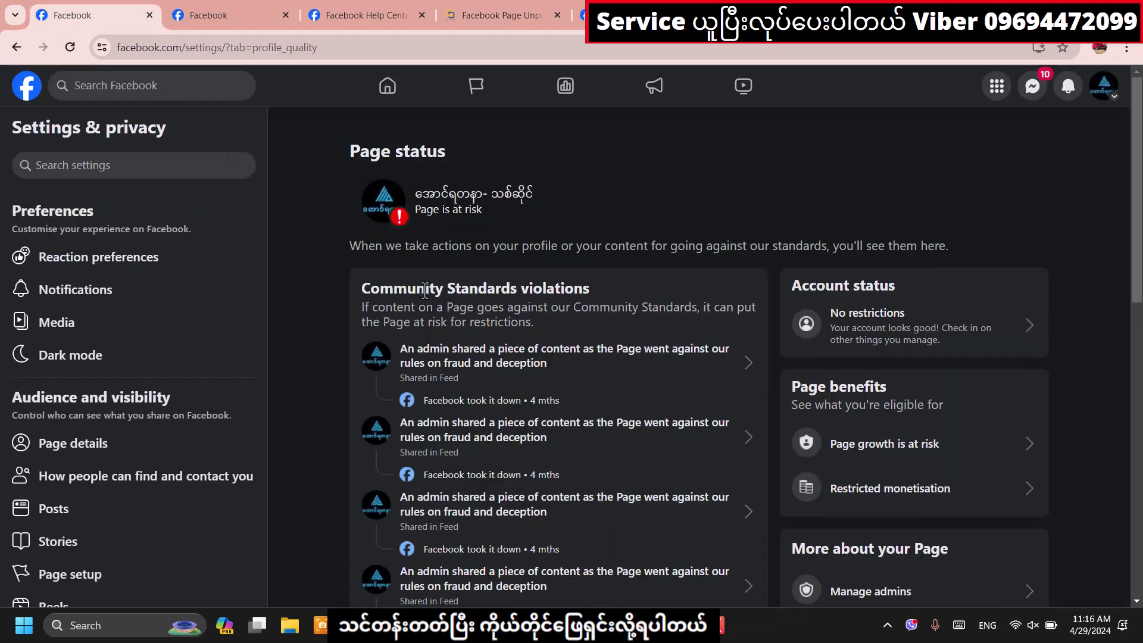
{"action": "scroll", "coordinate": [524, 392], "scroll_direction": "down", "scroll_amount": 2}
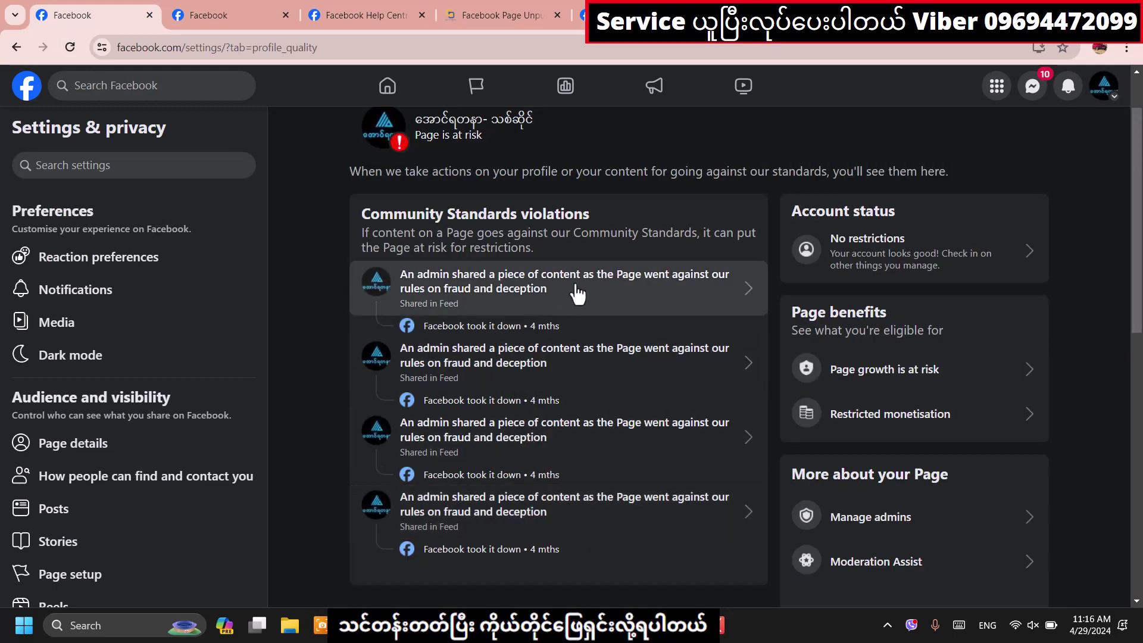
{"action": "key", "text": "ctrl+Tab"}
{"action": "scroll", "coordinate": [901, 392], "scroll_direction": "down", "scroll_amount": 10}
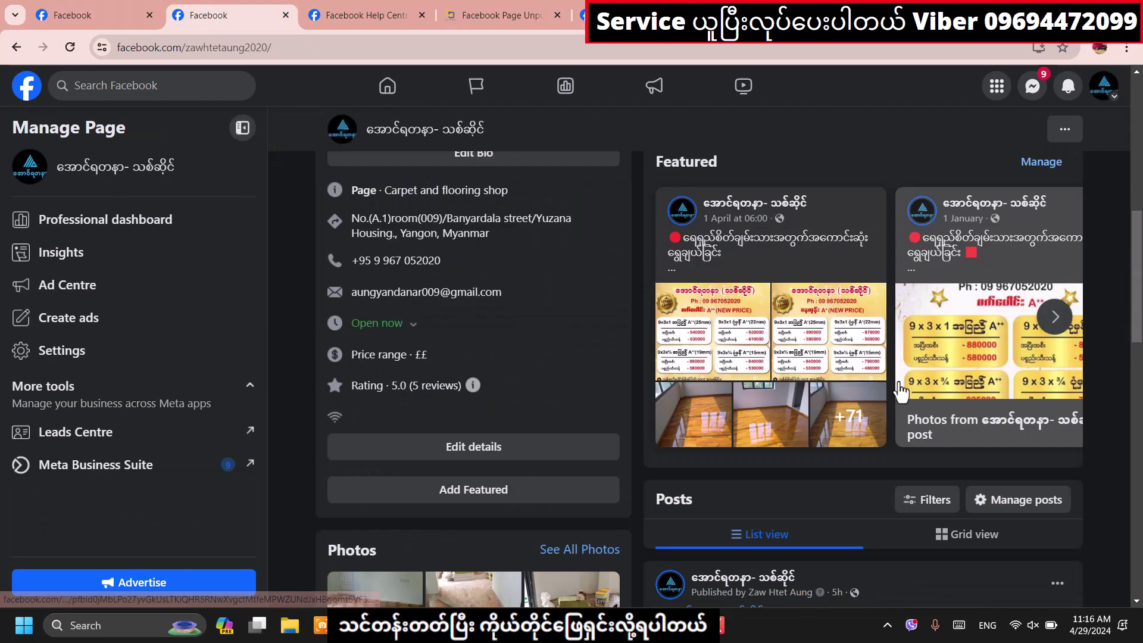
{"action": "scroll", "coordinate": [900, 393], "scroll_direction": "down", "scroll_amount": 10}
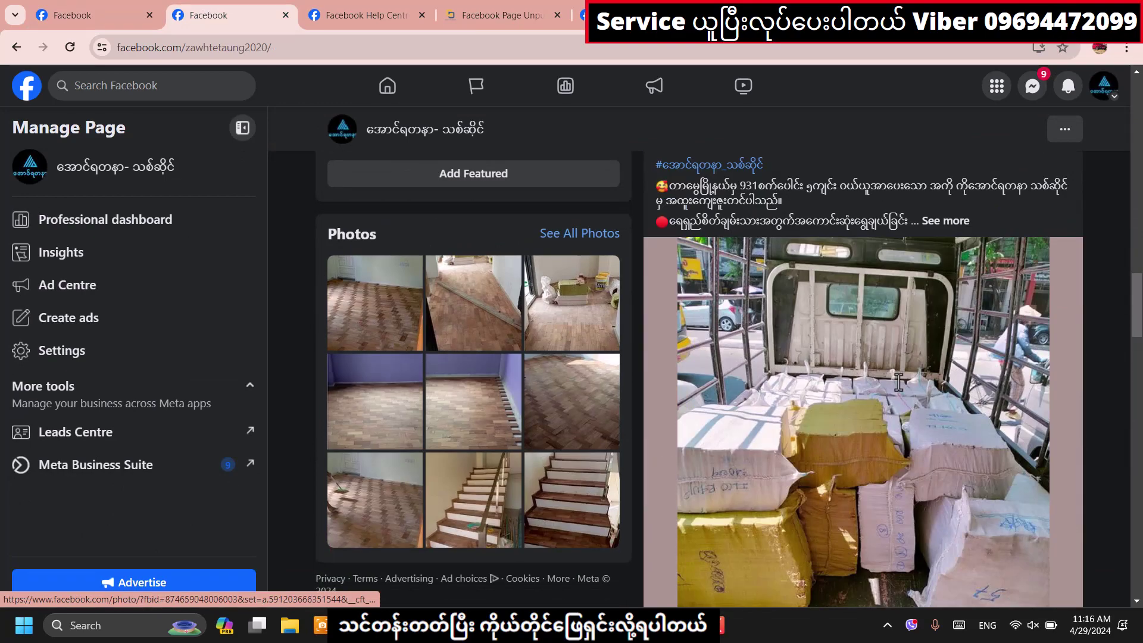
{"action": "scroll", "coordinate": [901, 391], "scroll_direction": "up", "scroll_amount": 5}
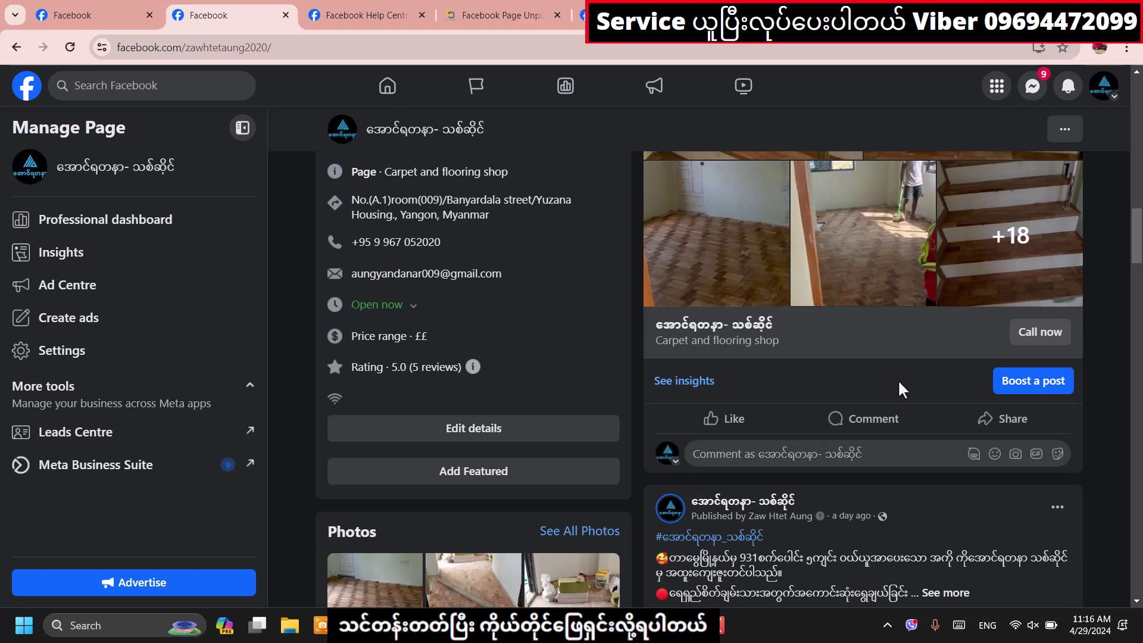
{"action": "scroll", "coordinate": [899, 382], "scroll_direction": "up", "scroll_amount": 8}
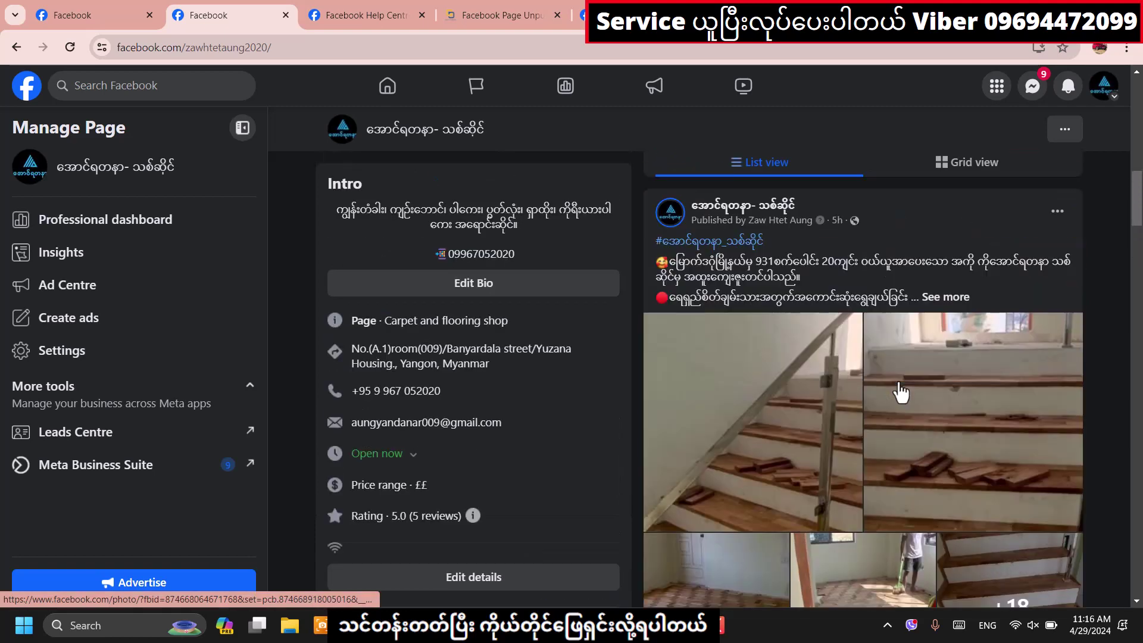
{"action": "scroll", "coordinate": [901, 391], "scroll_direction": "up", "scroll_amount": 3}
{"action": "scroll", "coordinate": [901, 391], "scroll_direction": "down", "scroll_amount": 15}
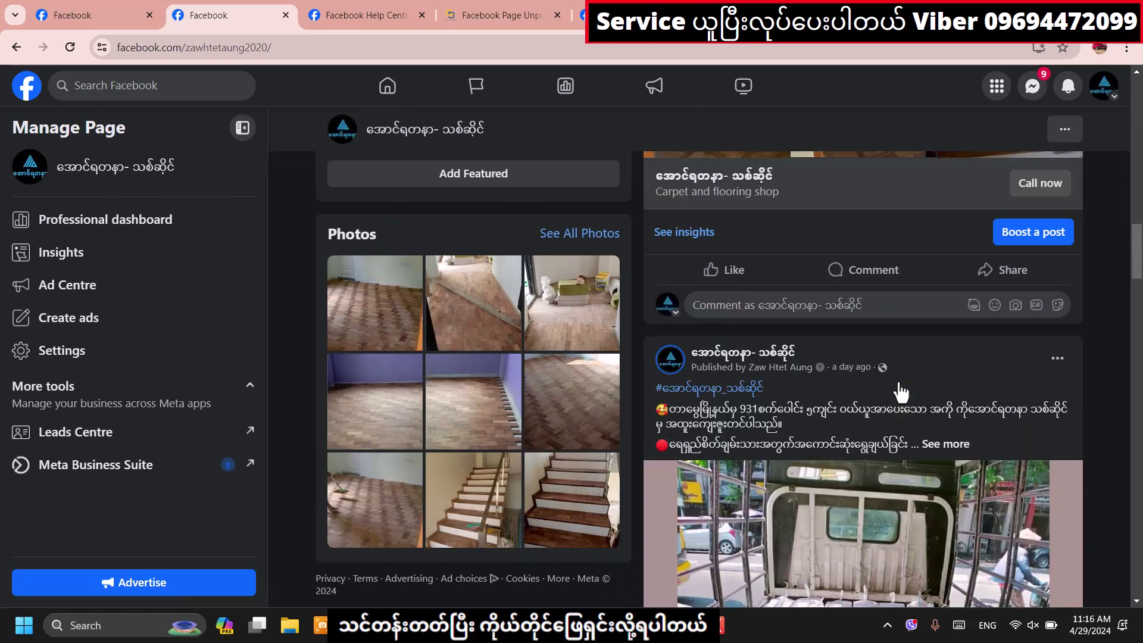
{"action": "scroll", "coordinate": [901, 392], "scroll_direction": "down", "scroll_amount": 10}
{"action": "scroll", "coordinate": [901, 392], "scroll_direction": "up", "scroll_amount": 6}
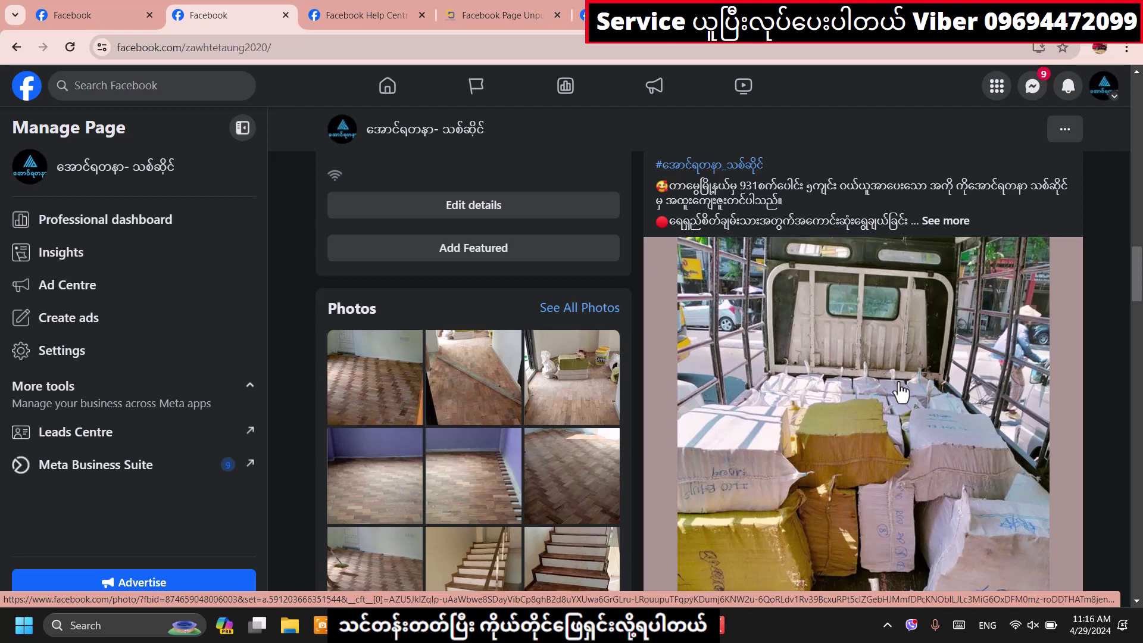
{"action": "left_click", "coordinate": [89, 15]}
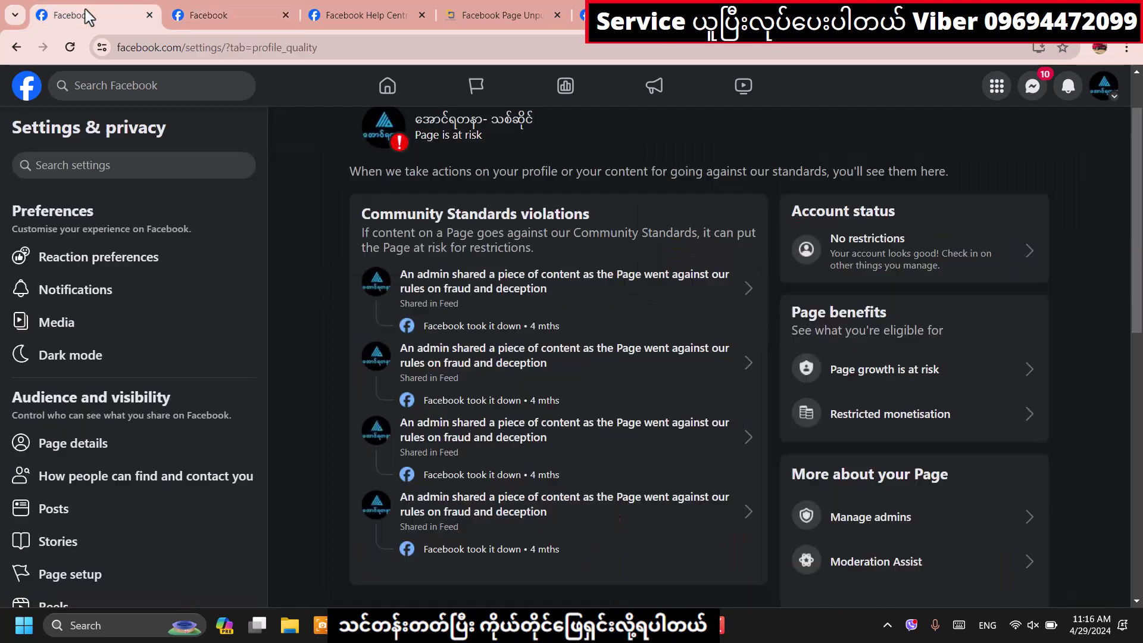
{"action": "left_click", "coordinate": [236, 12]}
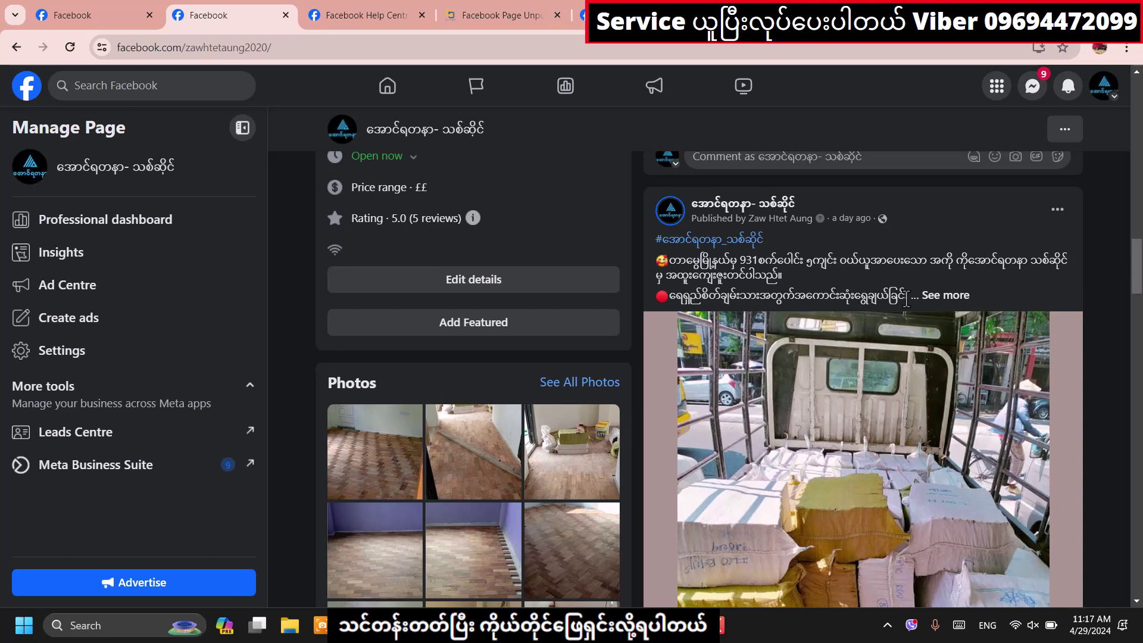
{"action": "left_click", "coordinate": [96, 15]}
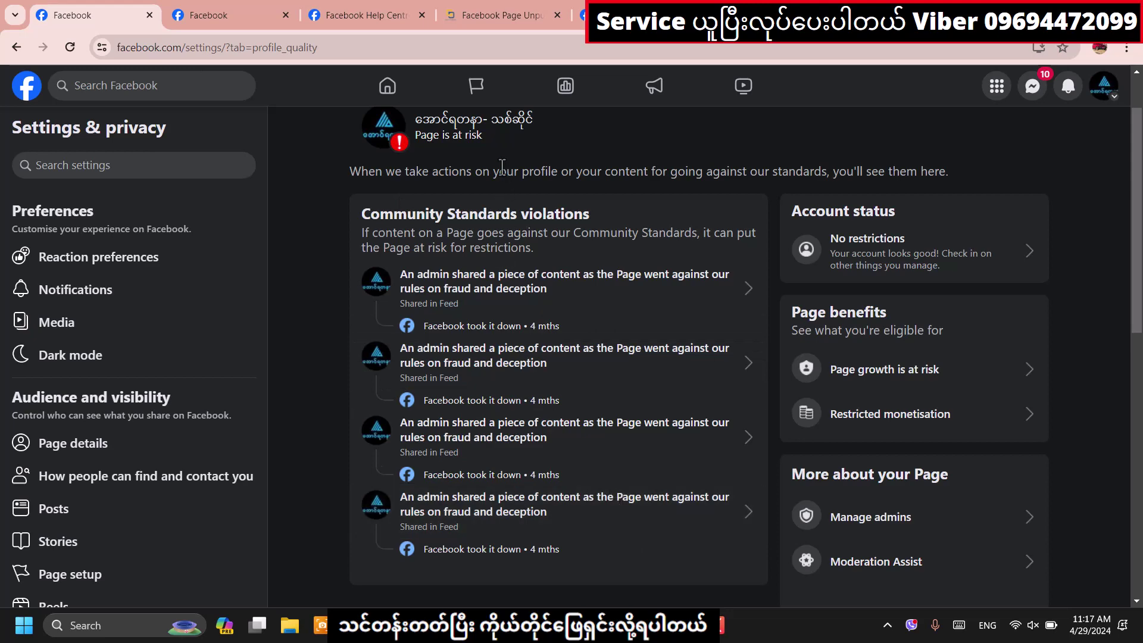
{"action": "left_click", "coordinate": [919, 387]}
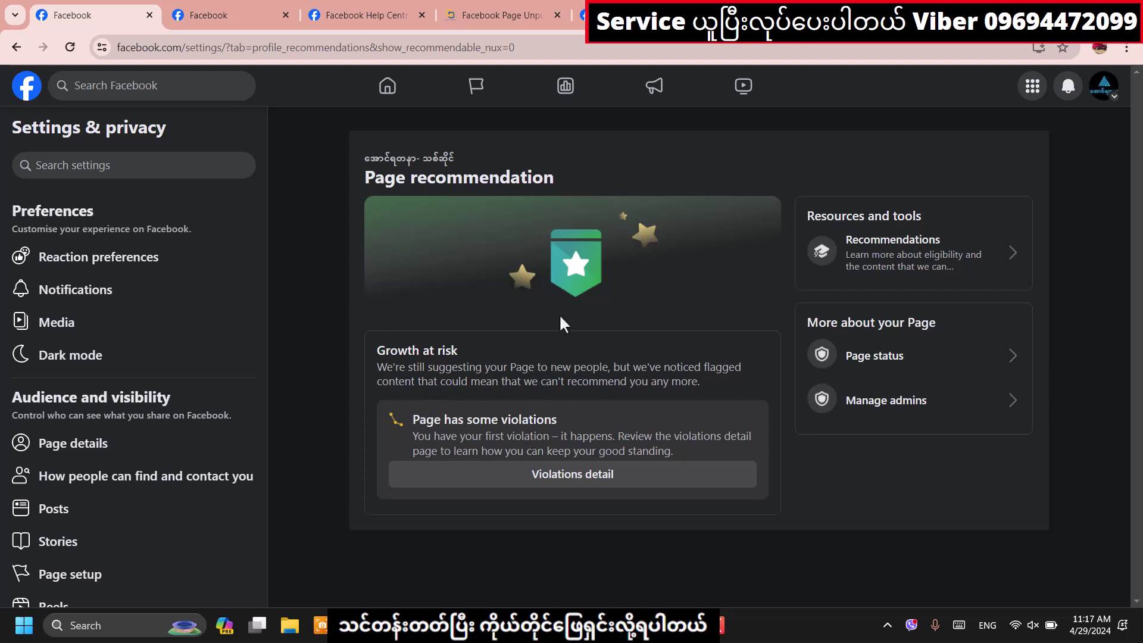
{"action": "left_click", "coordinate": [227, 12]}
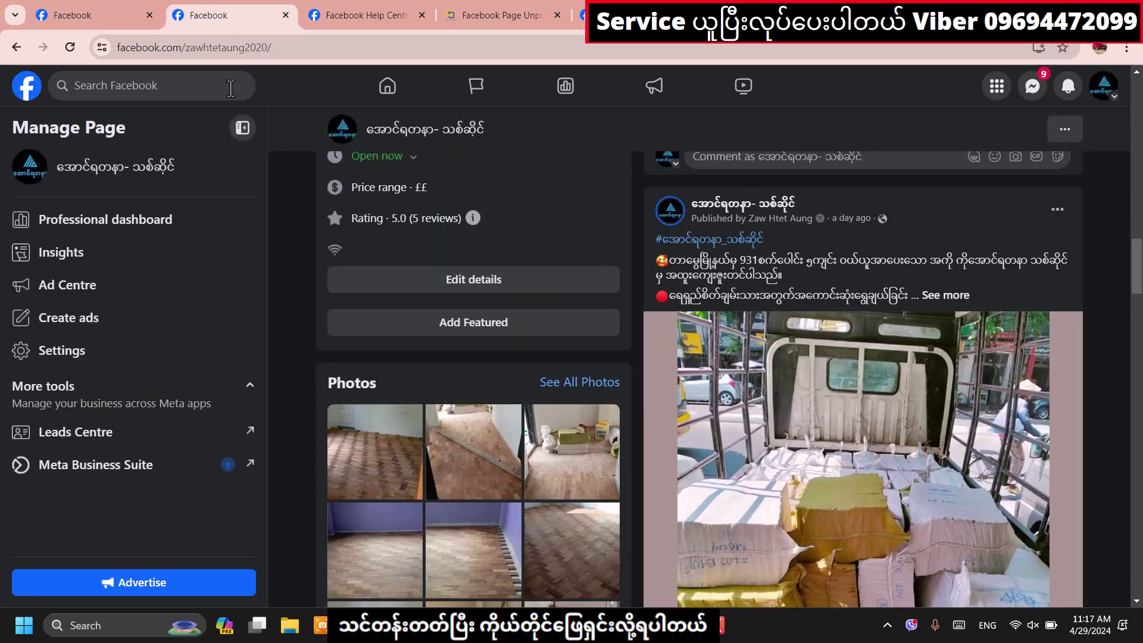
{"action": "left_click", "coordinate": [87, 257]}
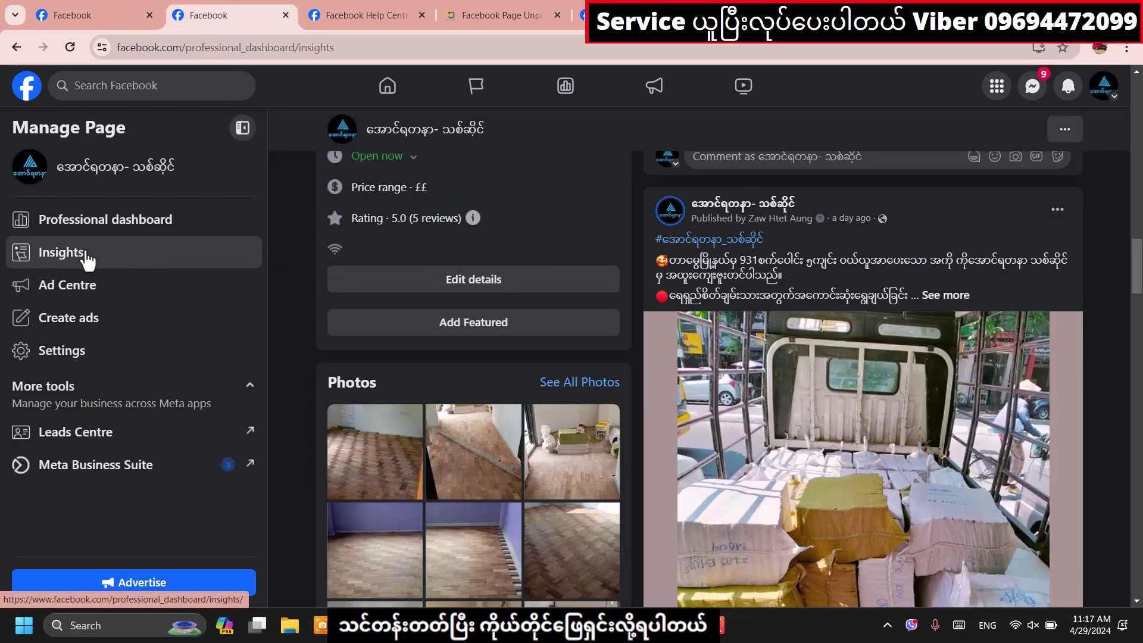